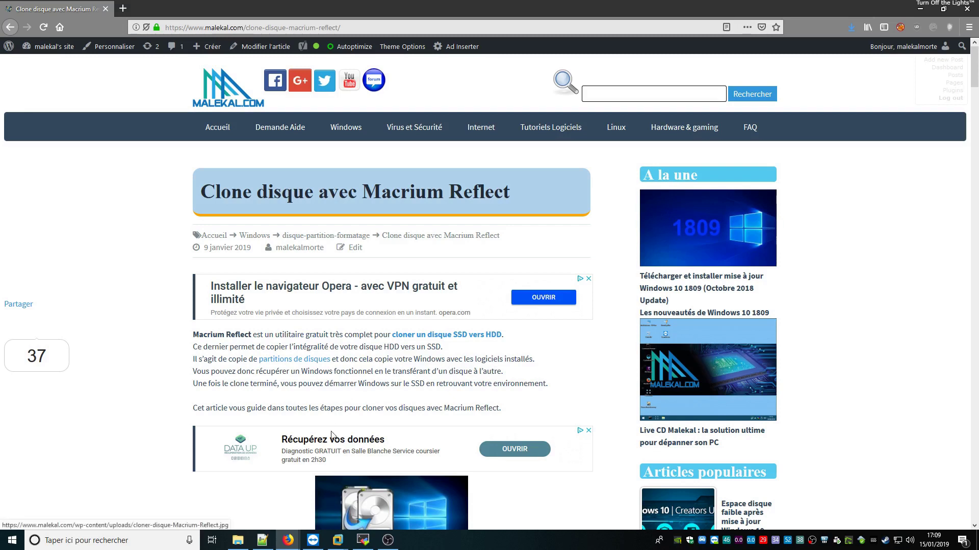
- Open the article's Macrium Reflect Free download link in a new tab, view the Home Use registration form, and close the tab
{"action": "scroll", "coordinate": [157, 408], "scroll_direction": "down", "scroll_amount": 10}
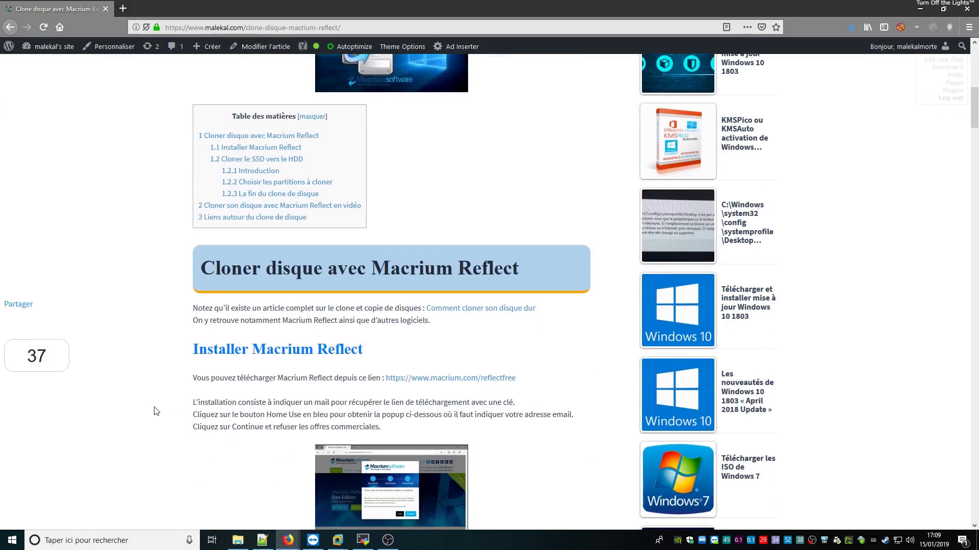
{"action": "scroll", "coordinate": [156, 411], "scroll_direction": "down", "scroll_amount": 7}
{"action": "scroll", "coordinate": [157, 412], "scroll_direction": "up", "scroll_amount": 3}
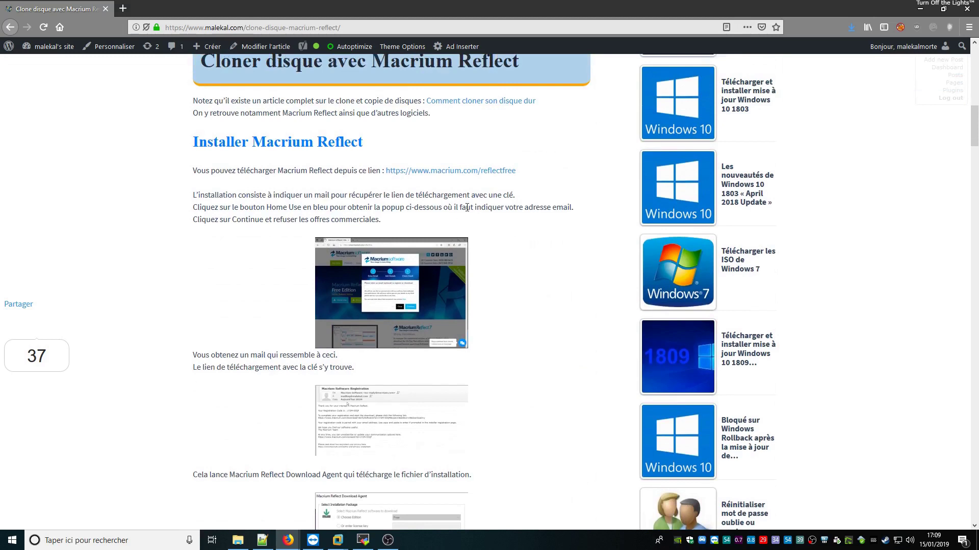
{"action": "right_click", "coordinate": [435, 177]}
{"action": "left_click", "coordinate": [453, 182]}
{"action": "left_click", "coordinate": [249, 198]}
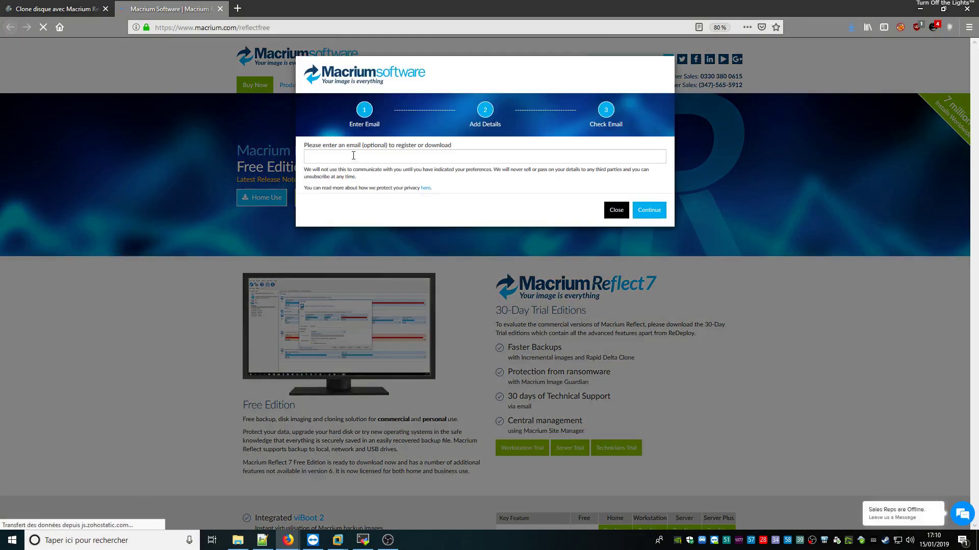
{"action": "left_click", "coordinate": [220, 9]}
- View the article's screenshot of the Macrium registration e-mail in a new tab, and close that tab
{"action": "scroll", "coordinate": [339, 319], "scroll_direction": "down", "scroll_amount": 2}
{"action": "right_click", "coordinate": [338, 316]}
{"action": "left_click", "coordinate": [360, 325]}
{"action": "left_click", "coordinate": [171, 8]}
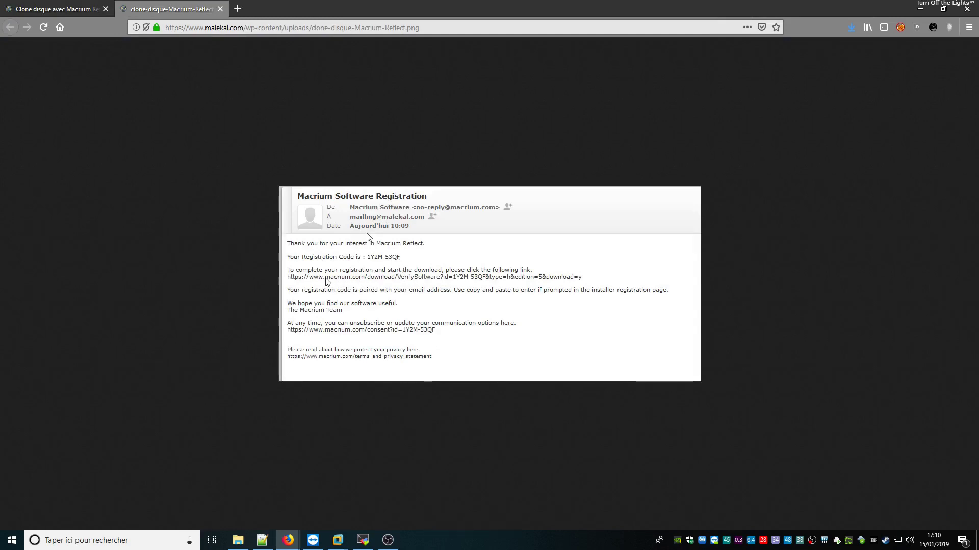
{"action": "left_click", "coordinate": [220, 8]}
- View the article's Macrium Reflect Download Agent screenshot in a new tab, and close that tab
{"action": "scroll", "coordinate": [210, 281], "scroll_direction": "down", "scroll_amount": 3}
{"action": "right_click", "coordinate": [397, 268]}
{"action": "left_click", "coordinate": [433, 273]}
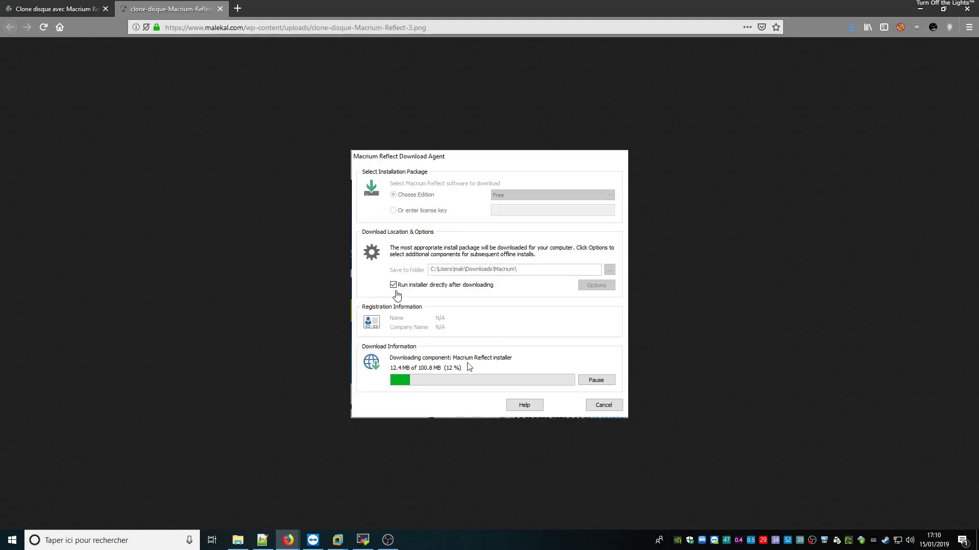
{"action": "left_click", "coordinate": [221, 9]}
- Review the article's installer, licence key and registration screenshots down to the introduction of "Cloner le SSD vers le HDD"
{"action": "scroll", "coordinate": [192, 296], "scroll_direction": "down", "scroll_amount": 4}
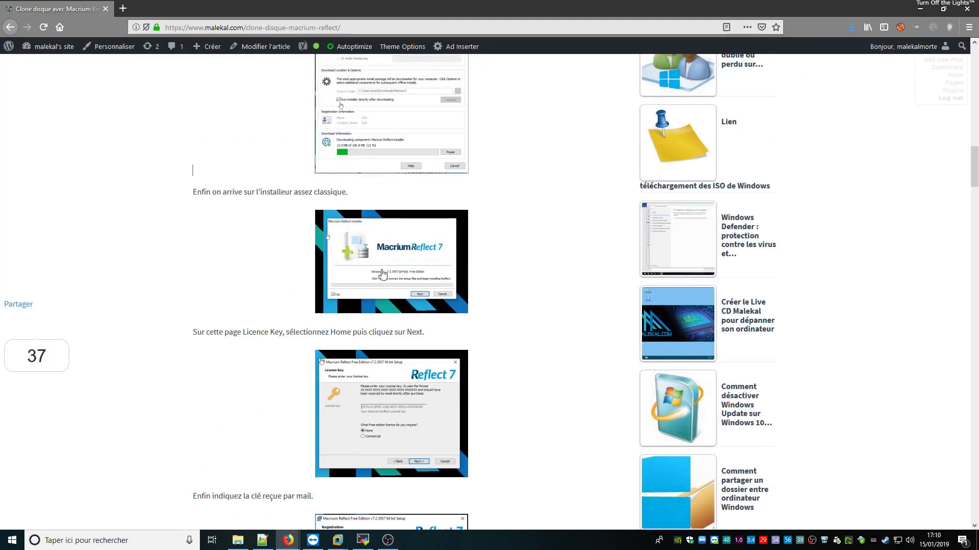
{"action": "scroll", "coordinate": [399, 268], "scroll_direction": "down", "scroll_amount": 1}
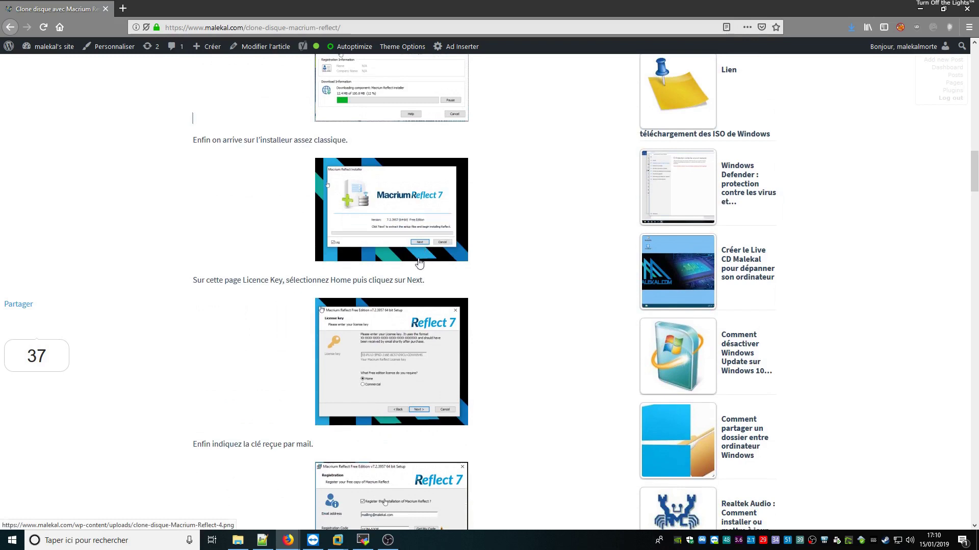
{"action": "scroll", "coordinate": [420, 263], "scroll_direction": "down", "scroll_amount": 4}
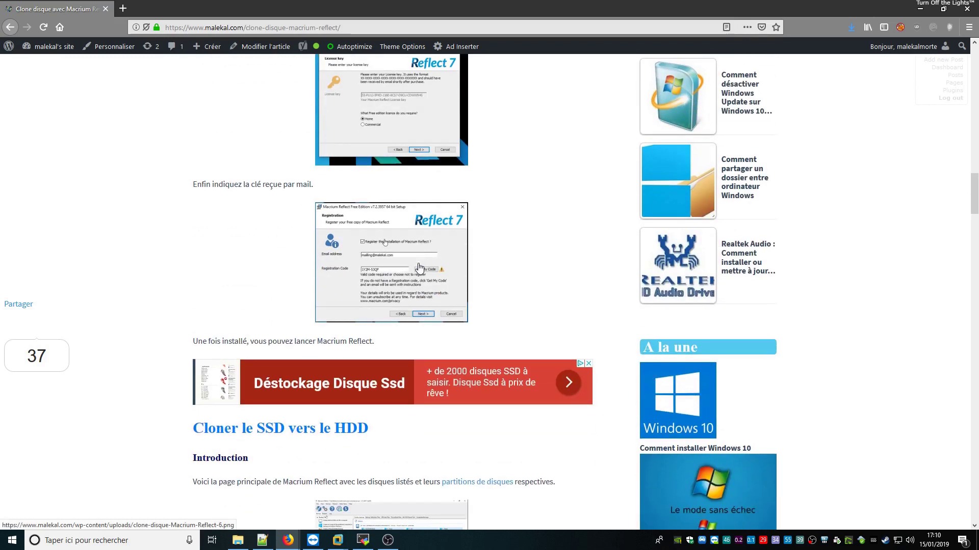
{"action": "scroll", "coordinate": [421, 263], "scroll_direction": "down", "scroll_amount": 4}
{"action": "scroll", "coordinate": [421, 263], "scroll_direction": "up", "scroll_amount": 5}
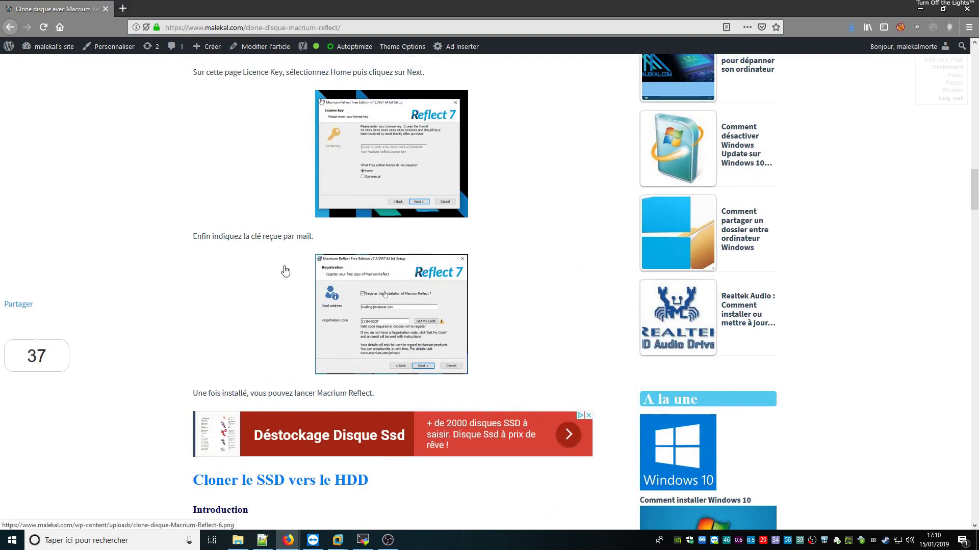
{"action": "scroll", "coordinate": [280, 268], "scroll_direction": "down", "scroll_amount": 3}
{"action": "scroll", "coordinate": [280, 269], "scroll_direction": "up", "scroll_amount": 4}
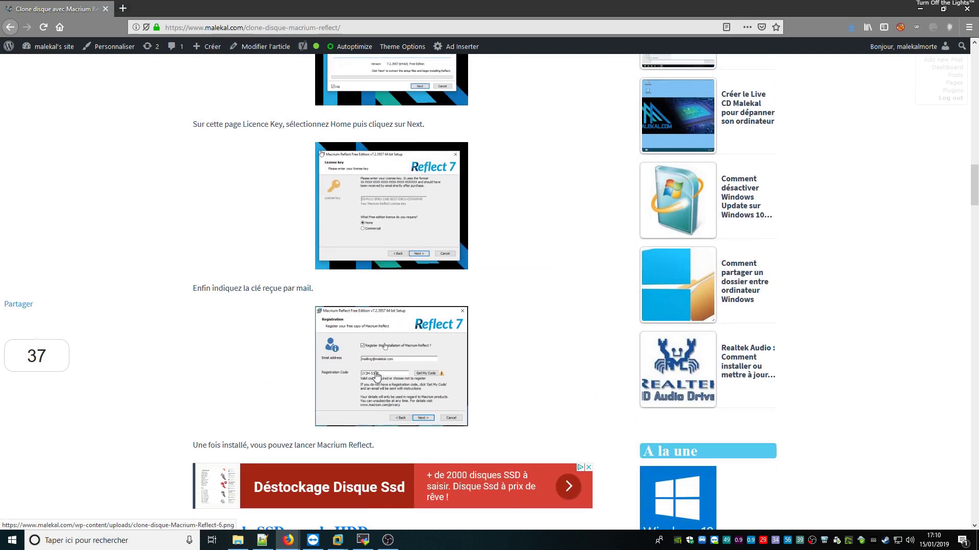
{"action": "scroll", "coordinate": [373, 365], "scroll_direction": "down", "scroll_amount": 6}
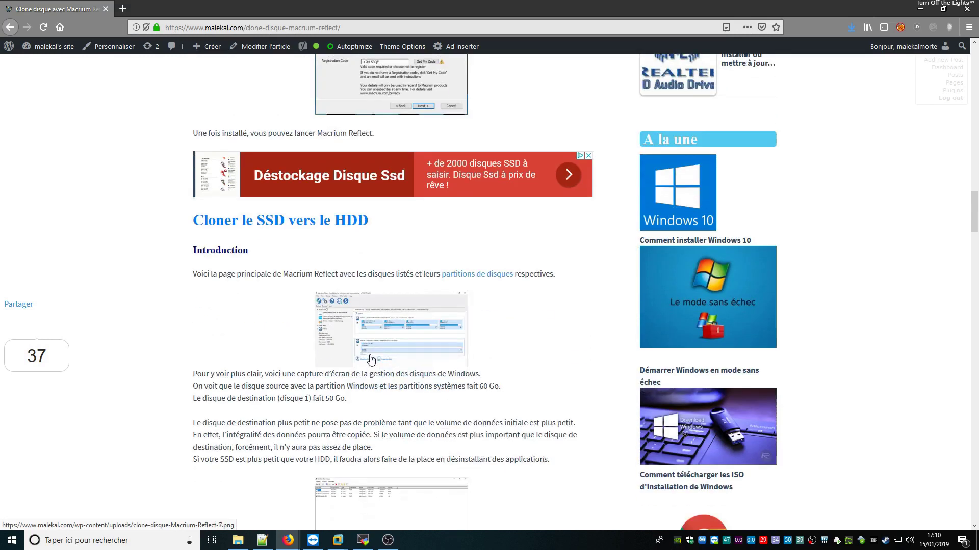
- Switch to the Windows 10 x64 virtual machine in VMware Workstation, show it full screen, and close the MiniTool Software window
{"action": "mouse_move", "coordinate": [337, 540]}
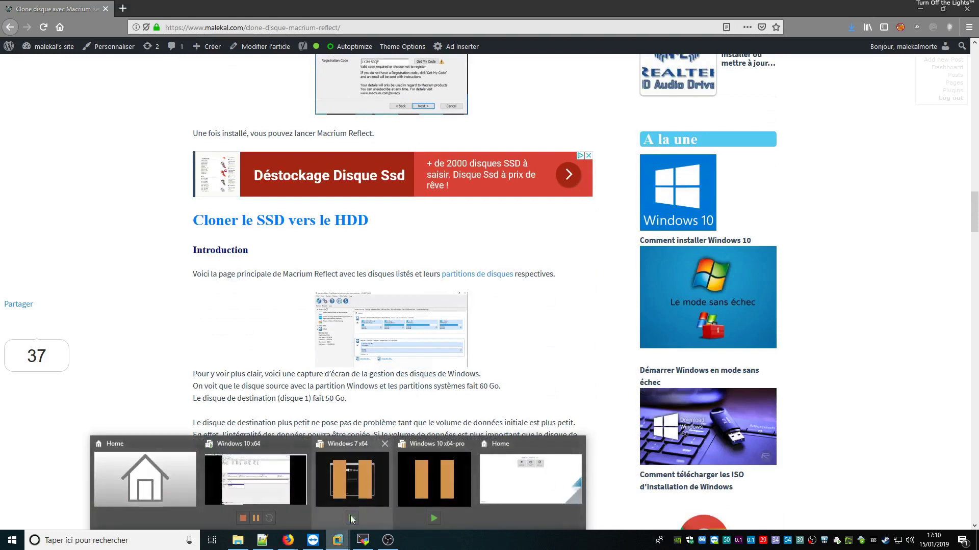
{"action": "left_click", "coordinate": [255, 484]}
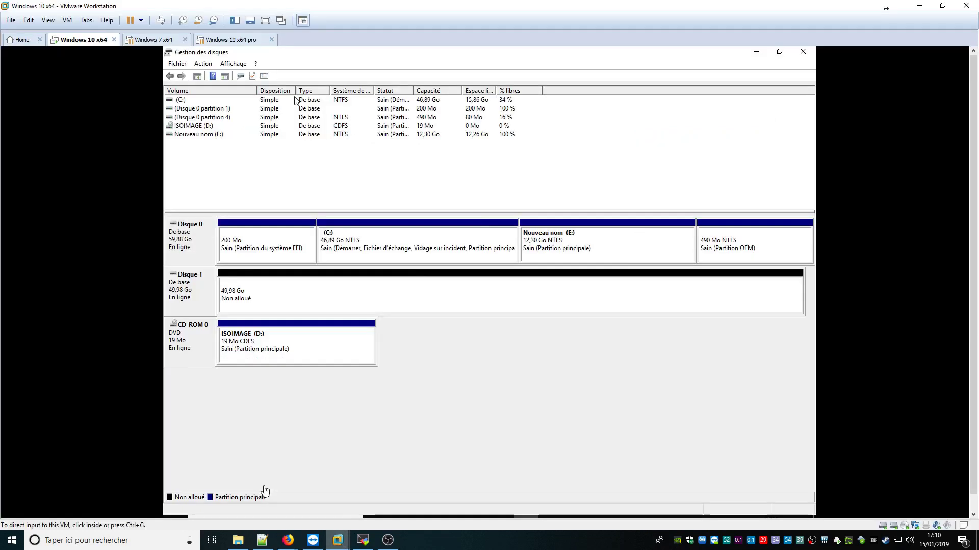
{"action": "left_click", "coordinate": [269, 24]}
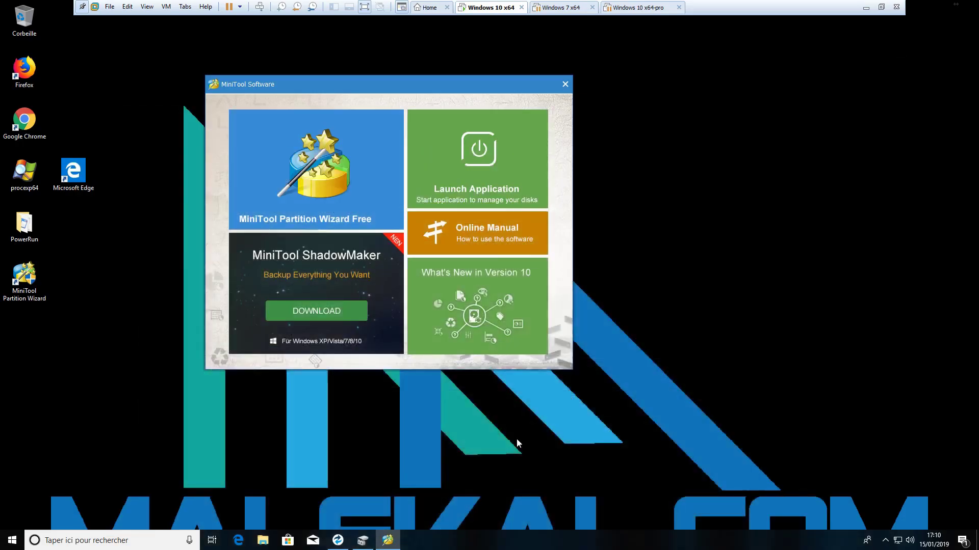
{"action": "left_click", "coordinate": [567, 92]}
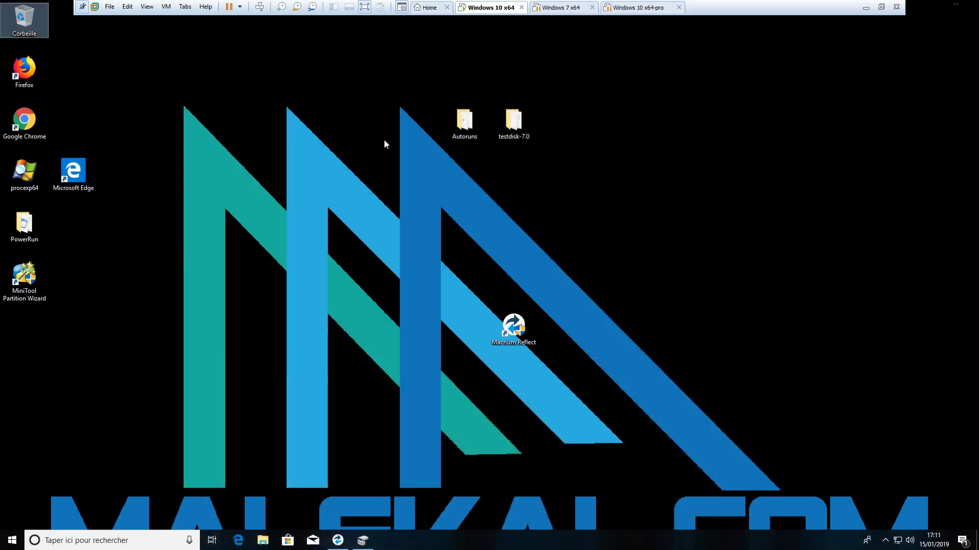
- Reposition the Autoruns and testdisk-7.0 folders and the Microsoft Edge shortcut on the desktop, and close the running Disk Management window
{"action": "left_click_drag", "start_coordinate": [394, 78], "coordinate": [572, 155]}
{"action": "left_click_drag", "start_coordinate": [513, 123], "coordinate": [607, 133]}
{"action": "left_click", "coordinate": [402, 261]}
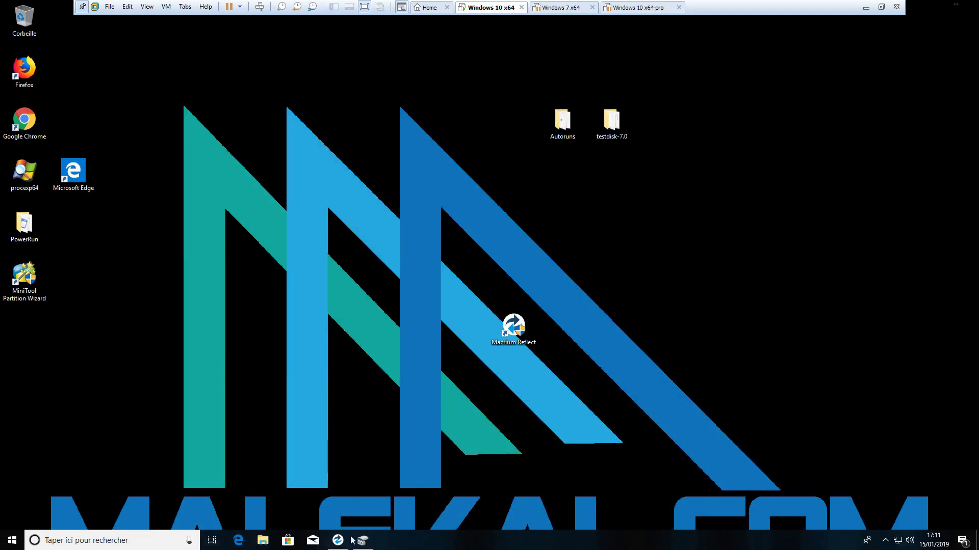
{"action": "right_click", "coordinate": [372, 524]}
{"action": "left_click", "coordinate": [372, 522]}
{"action": "left_click_drag", "start_coordinate": [73, 173], "coordinate": [122, 328]}
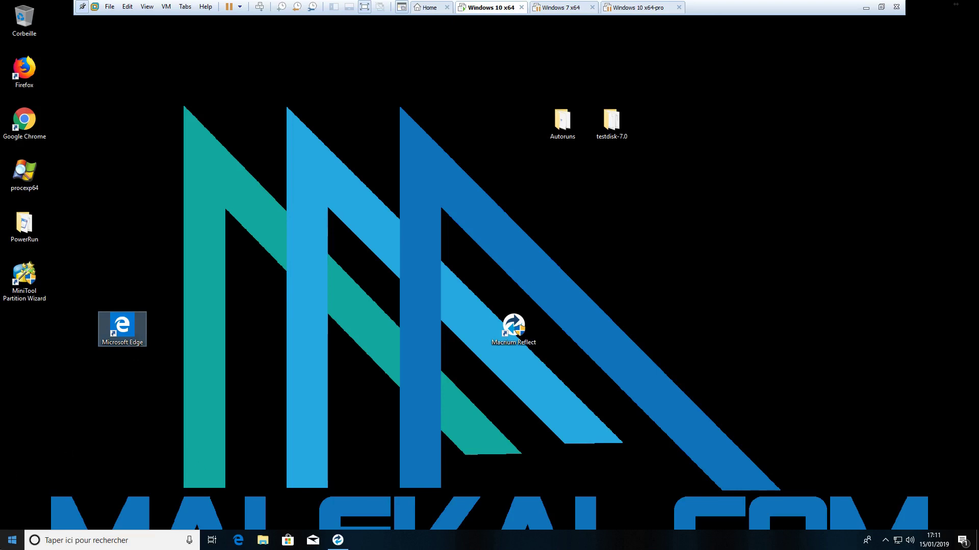
- Open Windows Disk Management and maximize its window
{"action": "right_click", "coordinate": [12, 541]}
{"action": "left_click", "coordinate": [51, 362]}
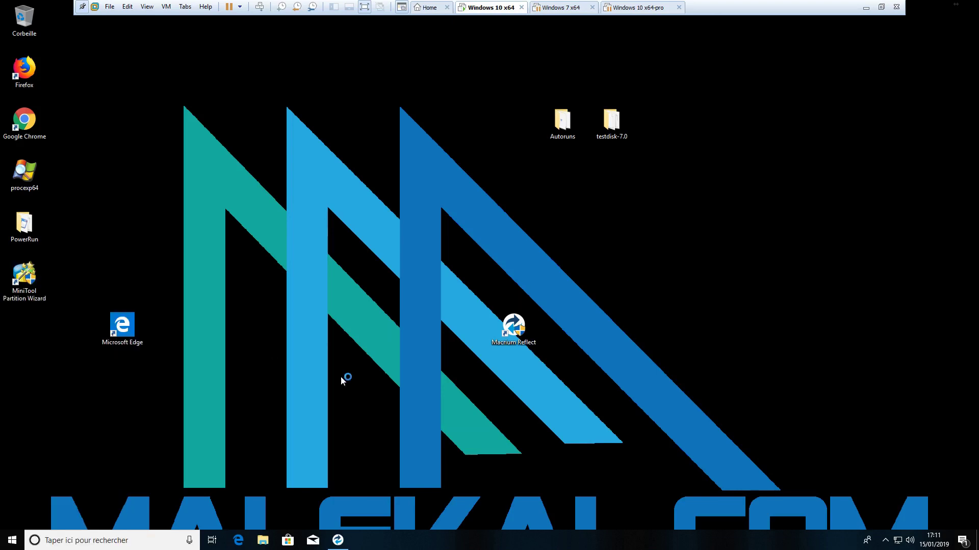
{"action": "left_click", "coordinate": [418, 57]}
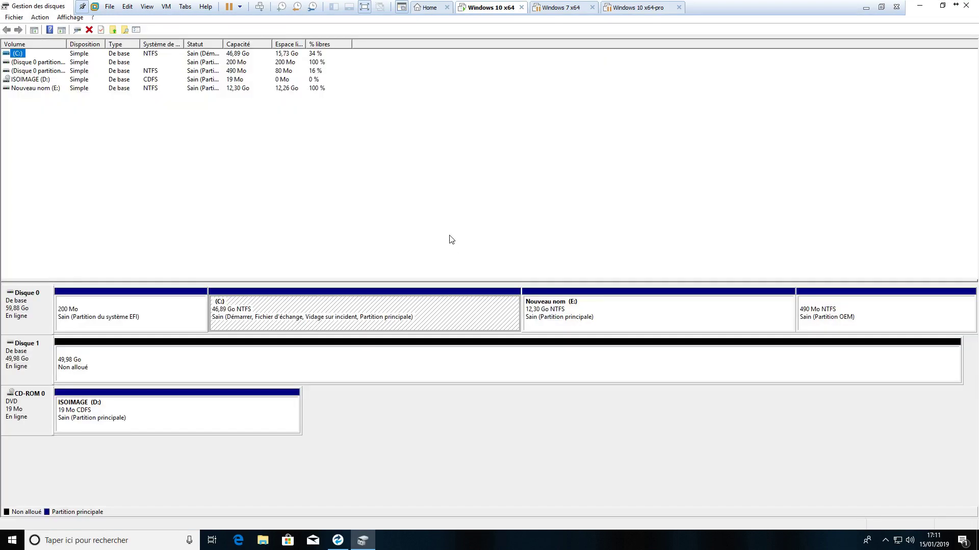
- Examine Disque 0, its C: partition and Disque 1 in the graphical disk view
{"action": "left_click", "coordinate": [14, 301]}
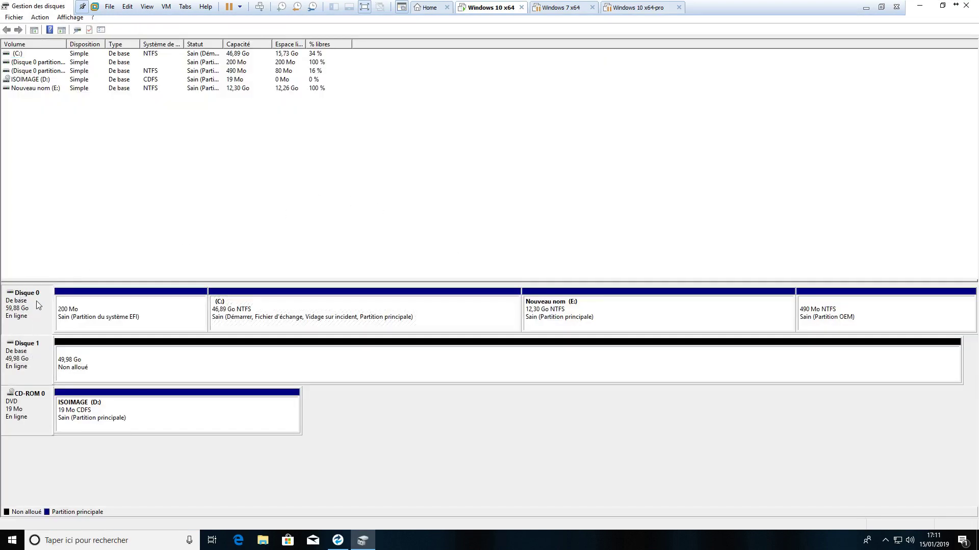
{"action": "left_click", "coordinate": [264, 319]}
{"action": "left_click", "coordinate": [41, 358]}
- Widen the Volume, Statut and Espace libre columns in the volume list so their contents are readable
{"action": "left_click_drag", "start_coordinate": [66, 44], "coordinate": [136, 44]}
{"action": "left_click_drag", "start_coordinate": [253, 44], "coordinate": [280, 45]}
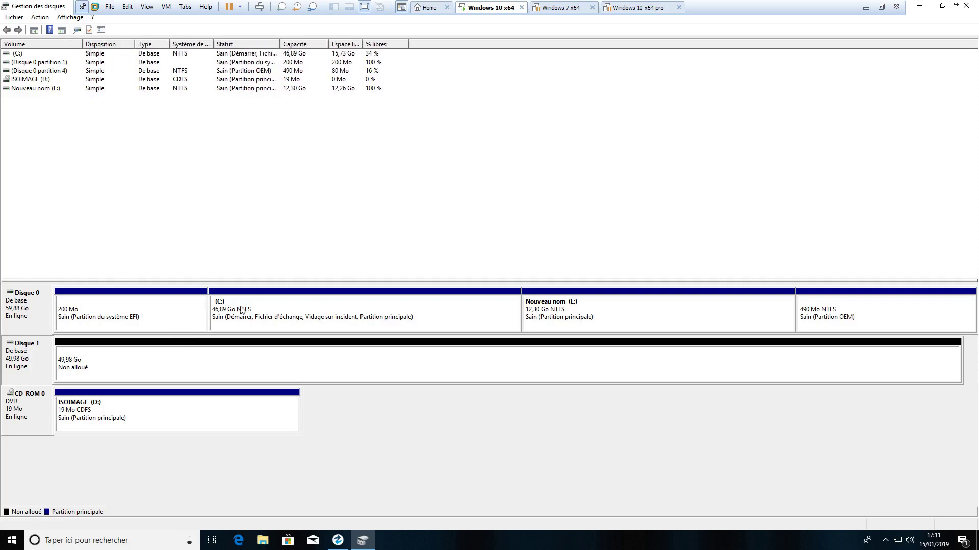
{"action": "left_click_drag", "start_coordinate": [362, 44], "coordinate": [377, 44]}
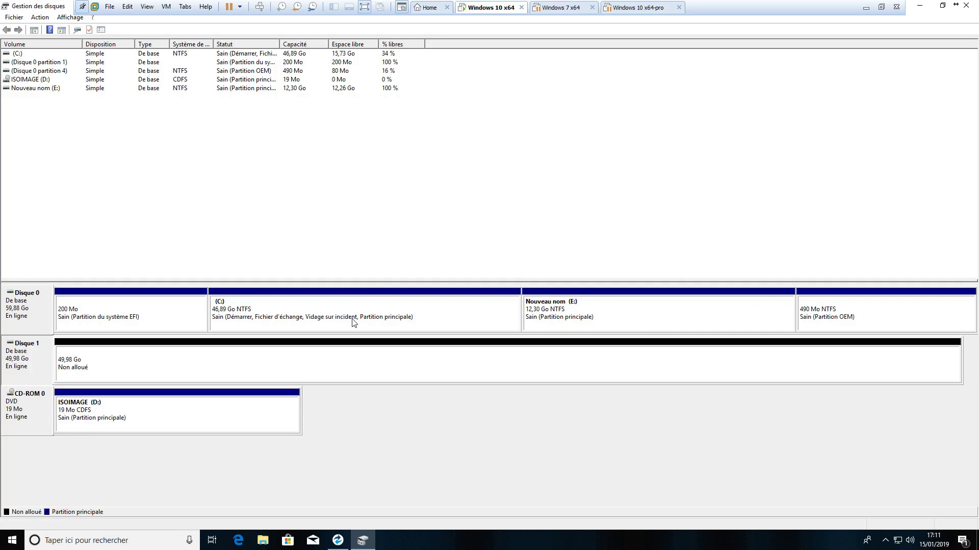
- Compare the size and used space of the C: partition with the unallocated space on Disque 1
{"action": "left_click", "coordinate": [233, 367]}
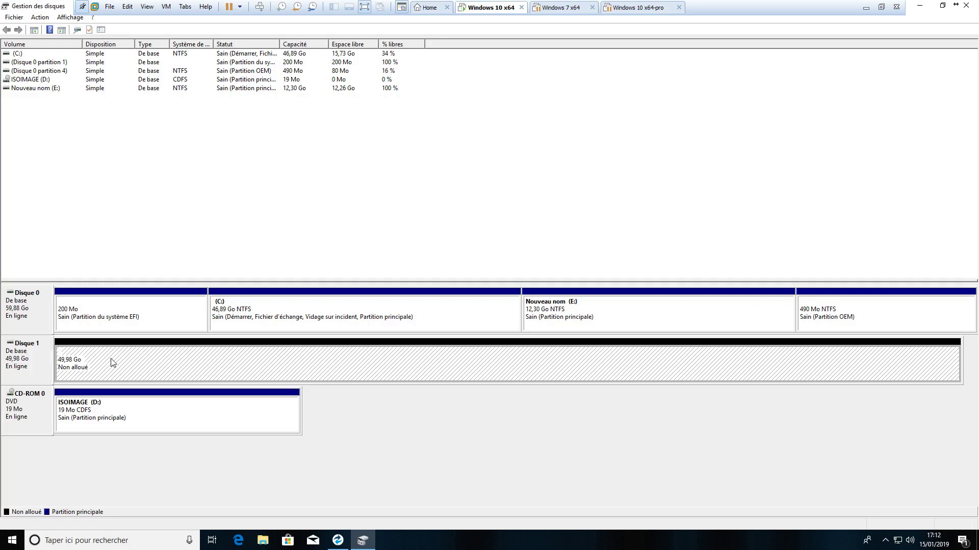
{"action": "left_click", "coordinate": [389, 316]}
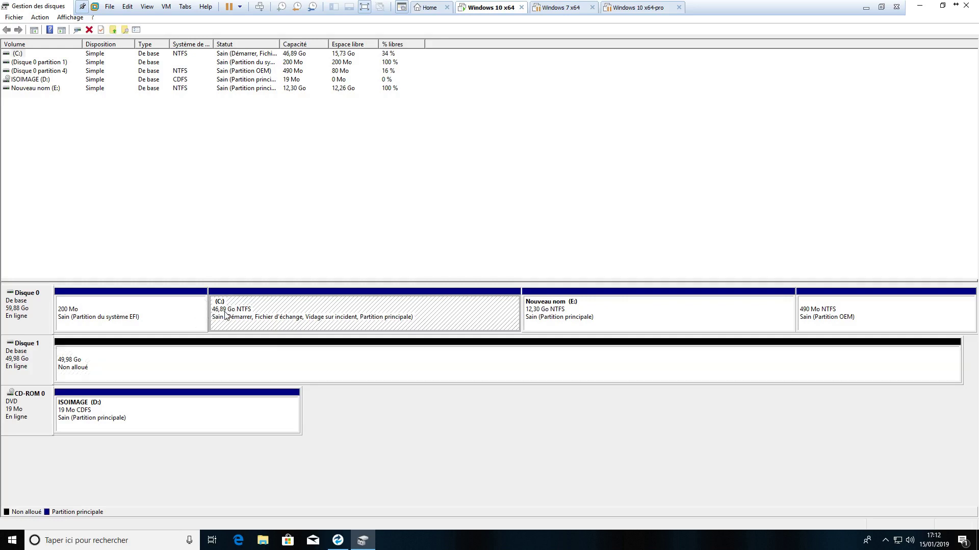
{"action": "left_click", "coordinate": [84, 372]}
{"action": "left_click", "coordinate": [286, 311]}
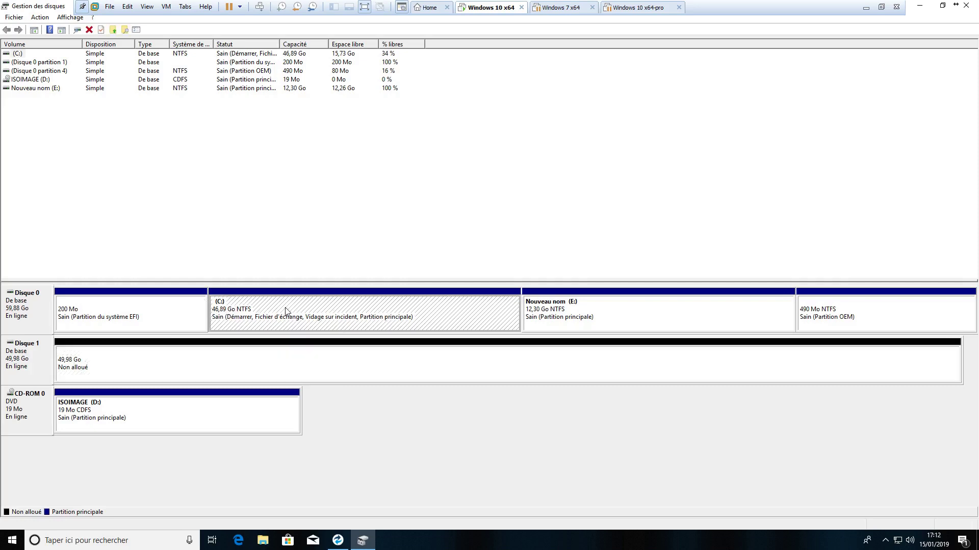
{"action": "left_click", "coordinate": [349, 58]}
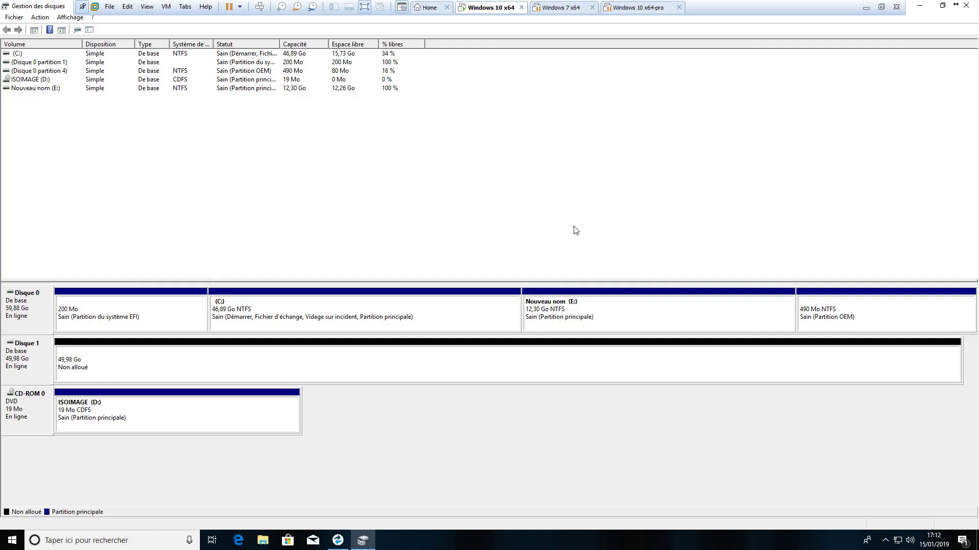
- Examine the EFI system, C:, Nouveau nom (E:) and OEM partitions of Disque 0 against the unallocated space on Disque 1
{"action": "left_click", "coordinate": [578, 318]}
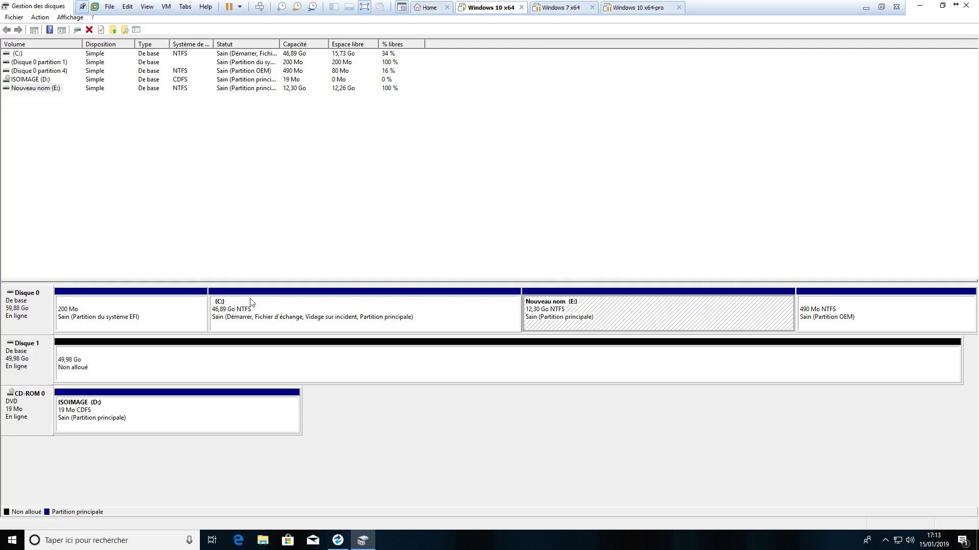
{"action": "left_click", "coordinate": [131, 310]}
{"action": "left_click", "coordinate": [248, 306]}
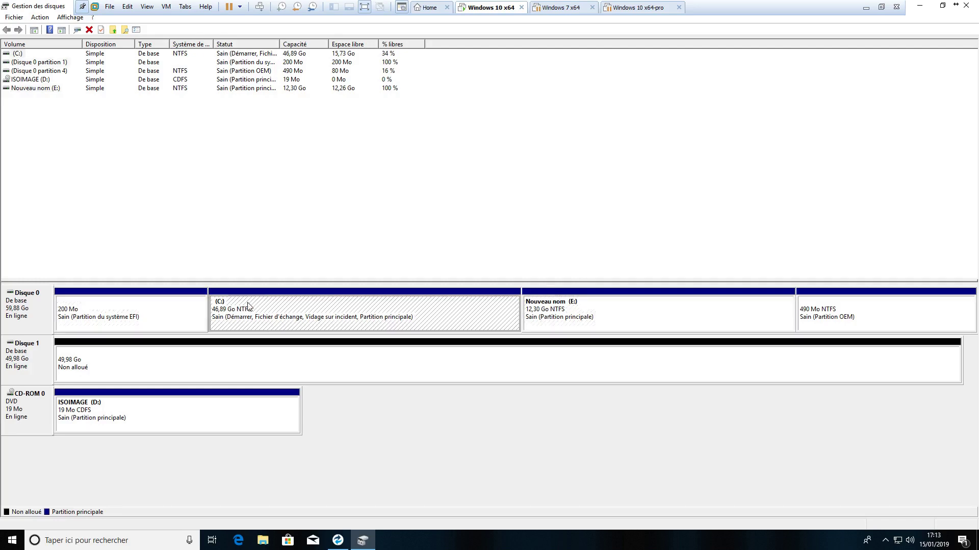
{"action": "left_click", "coordinate": [807, 320]}
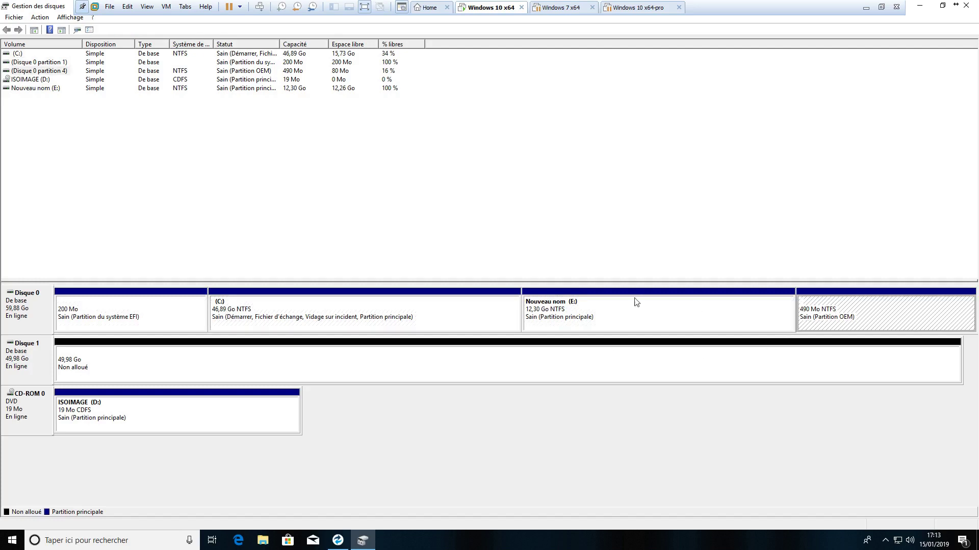
{"action": "left_click", "coordinate": [362, 305]}
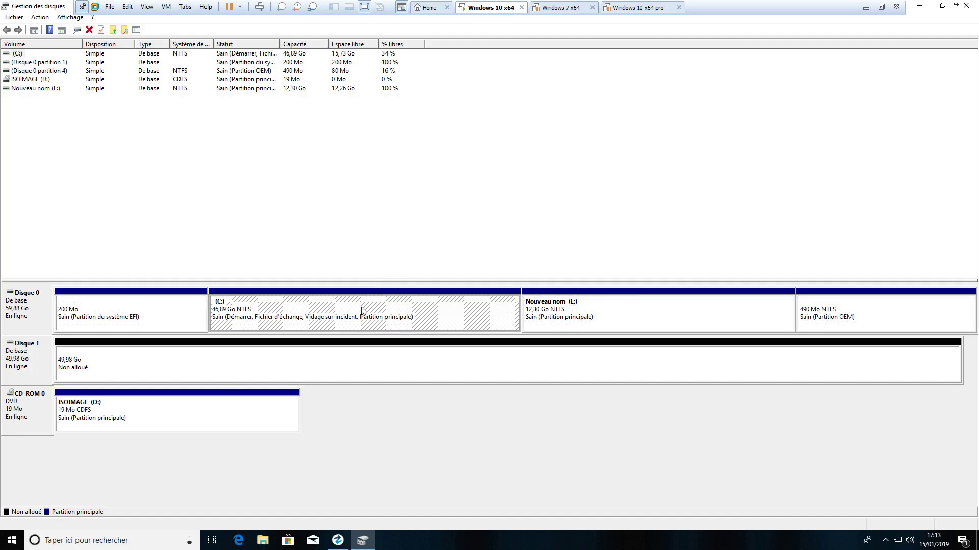
{"action": "left_click", "coordinate": [115, 322]}
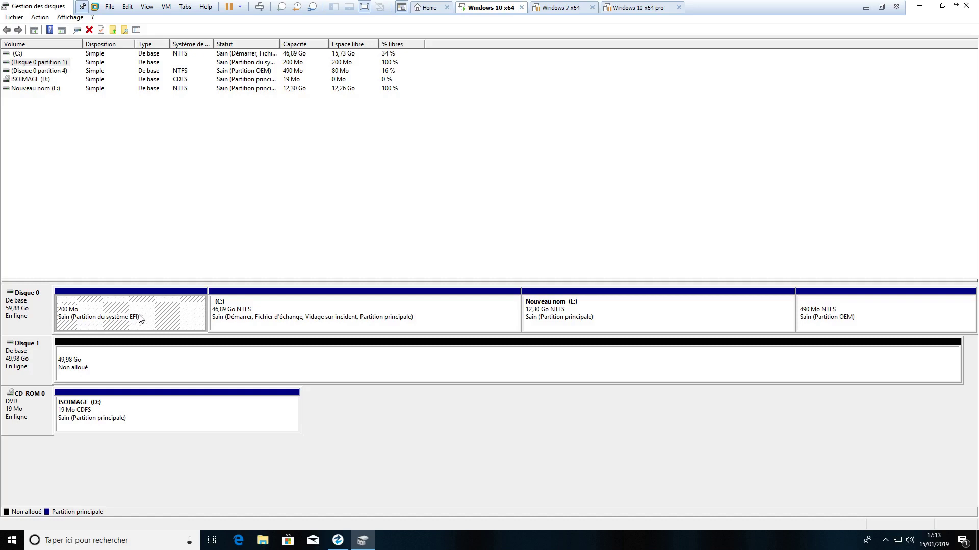
{"action": "left_click", "coordinate": [844, 307]}
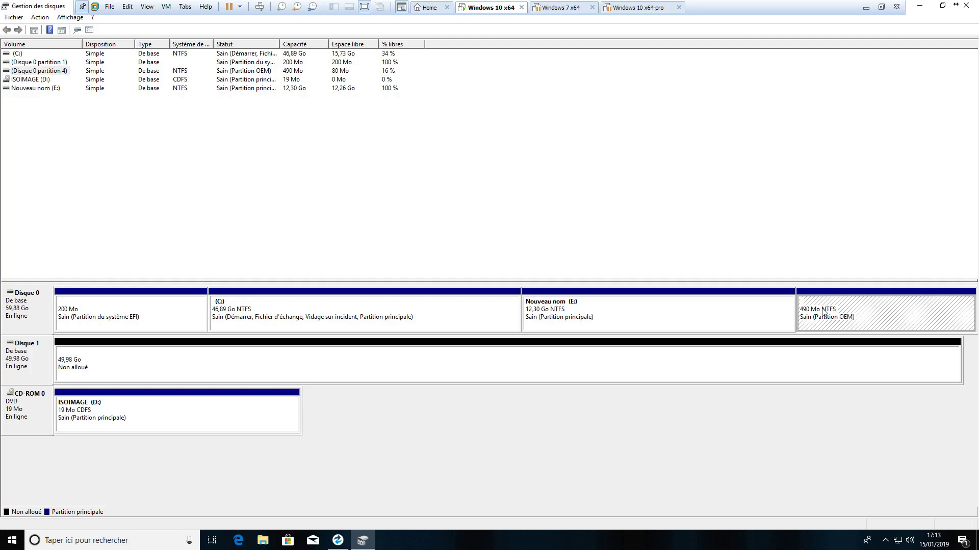
{"action": "left_click", "coordinate": [158, 316]}
{"action": "left_click", "coordinate": [357, 314]}
{"action": "left_click", "coordinate": [866, 301]}
{"action": "left_click", "coordinate": [315, 356]}
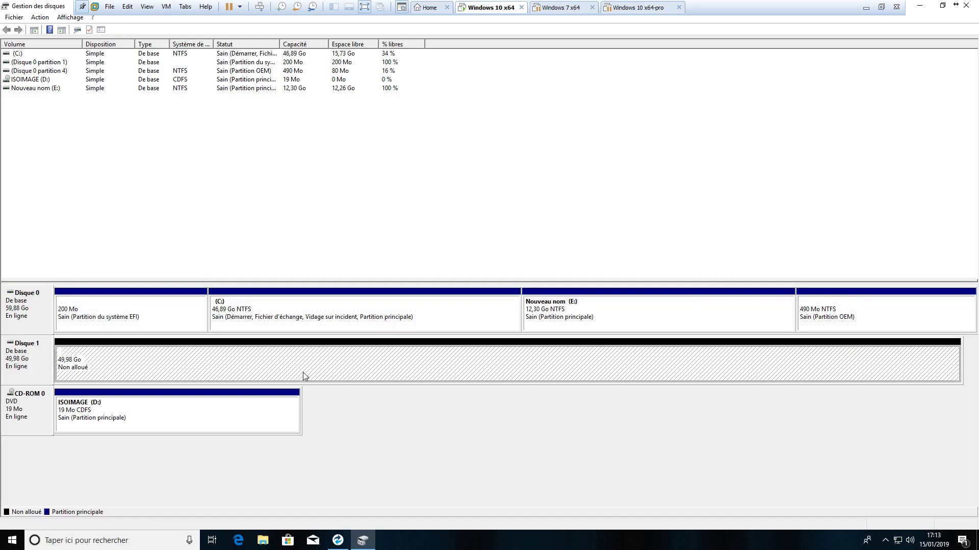
- Minimize Disk Management and bring up Macrium Reflect with its list of disks
{"action": "left_click", "coordinate": [922, 5]}
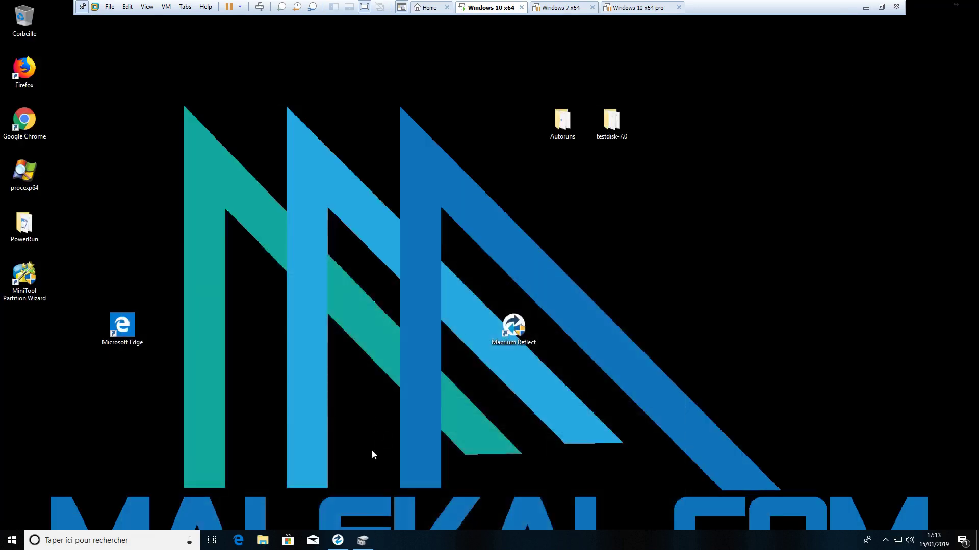
{"action": "left_click", "coordinate": [338, 541]}
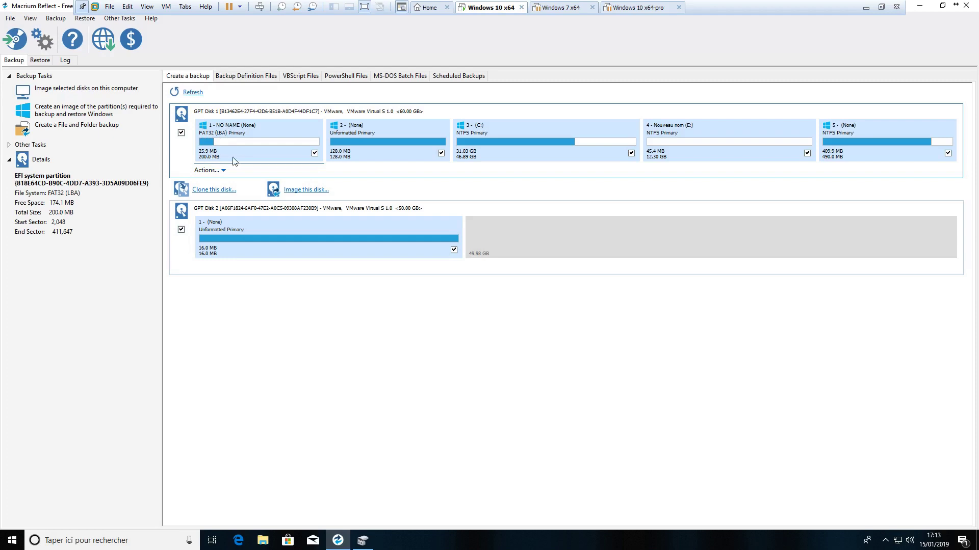
- Examine the details of the EFI, reserved, C:, Nouveau nom (E:) and final NTFS partitions on GPT Disk 1
{"action": "left_click", "coordinate": [370, 147]}
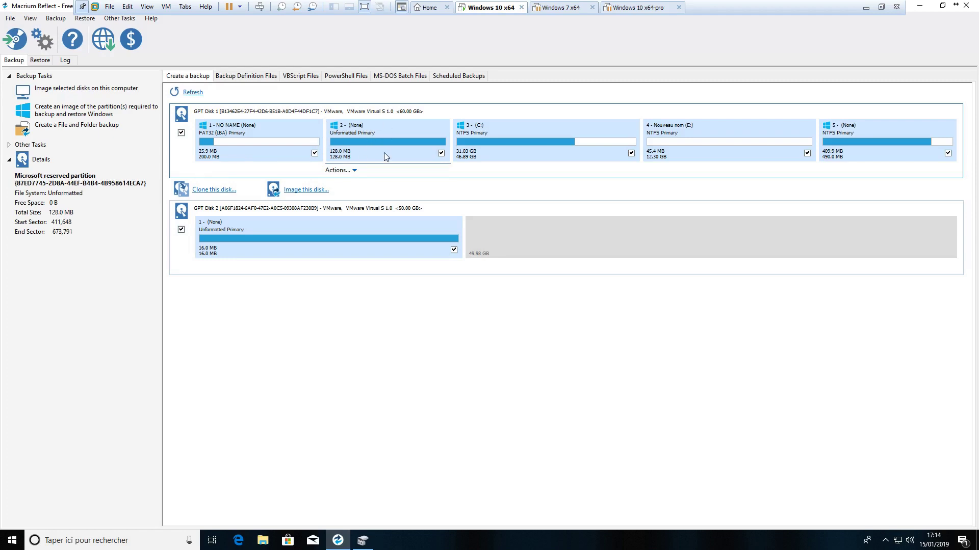
{"action": "left_click", "coordinate": [244, 143]}
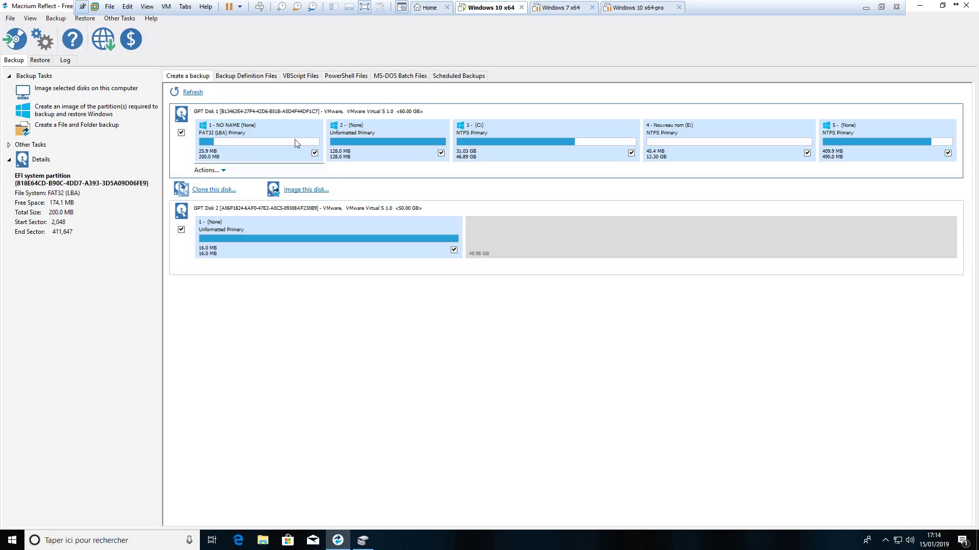
{"action": "left_click", "coordinate": [496, 143]}
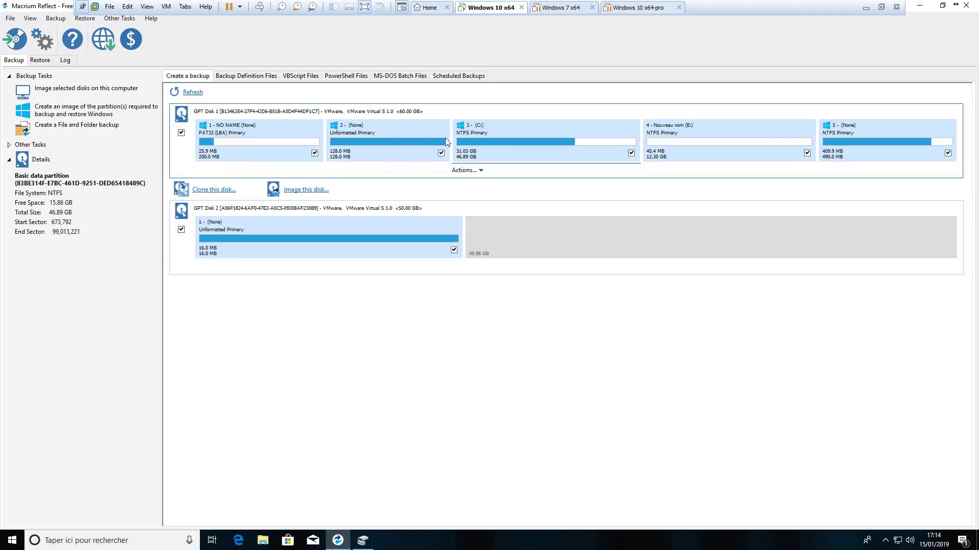
{"action": "left_click", "coordinate": [374, 146]}
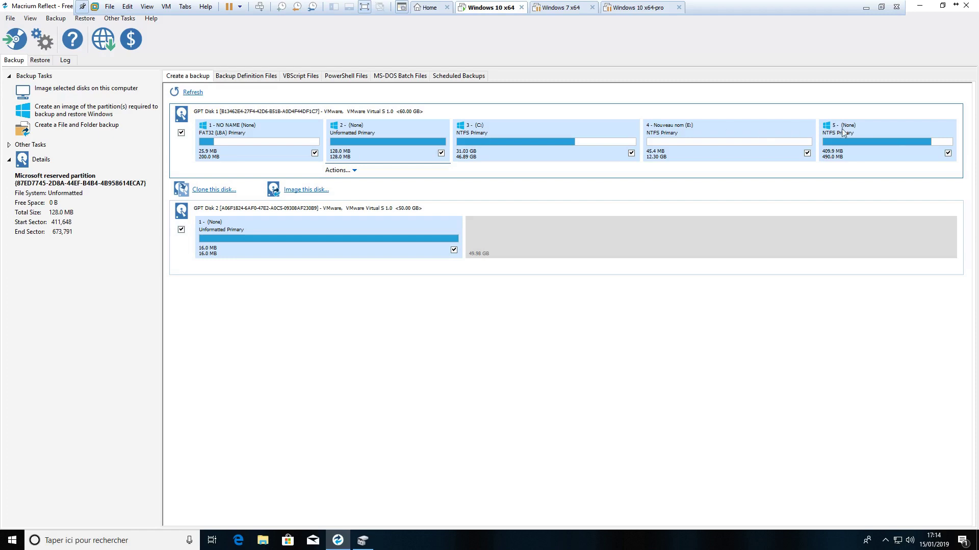
{"action": "left_click", "coordinate": [861, 131]}
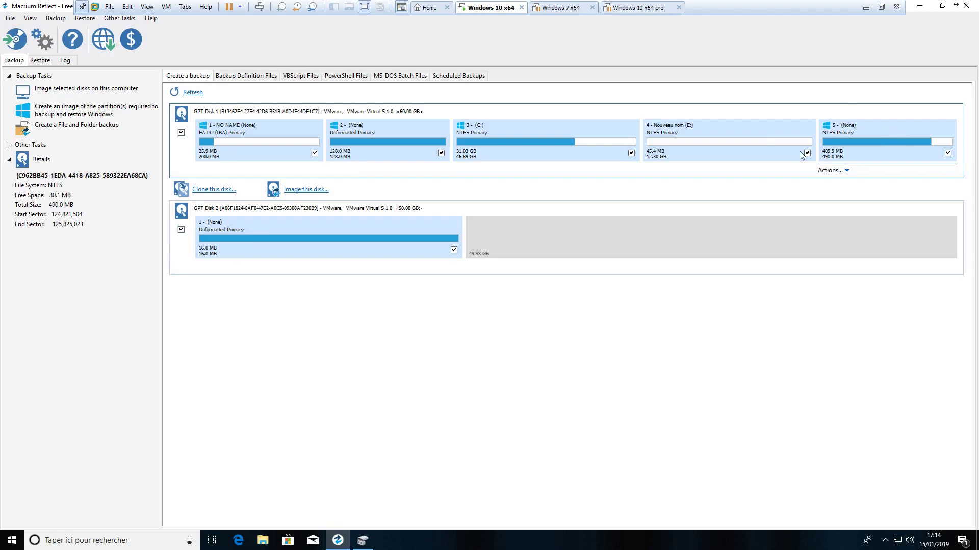
{"action": "left_click", "coordinate": [757, 142]}
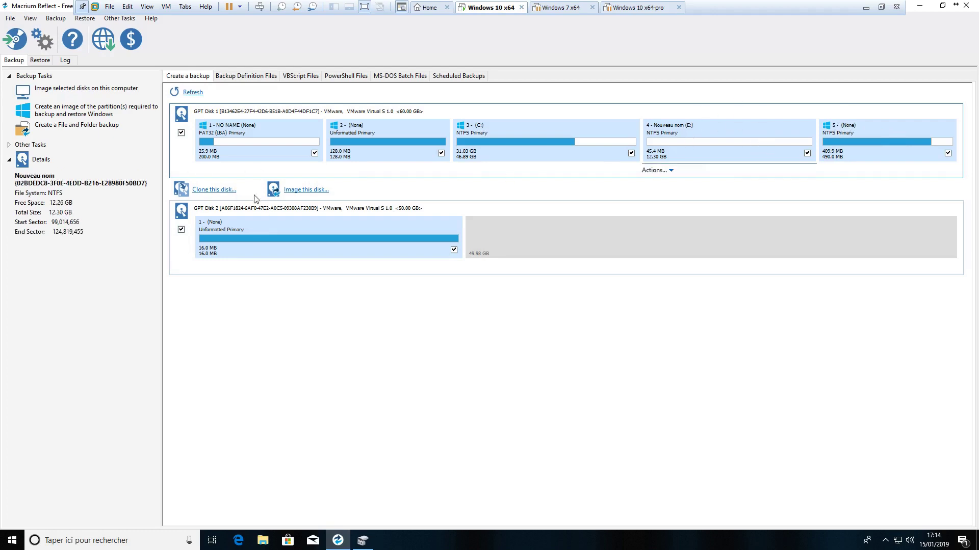
- Start cloning GPT Disk 1 and check the layout of Disque 0 and Disque 1 in Disk Management
{"action": "left_click", "coordinate": [207, 189]}
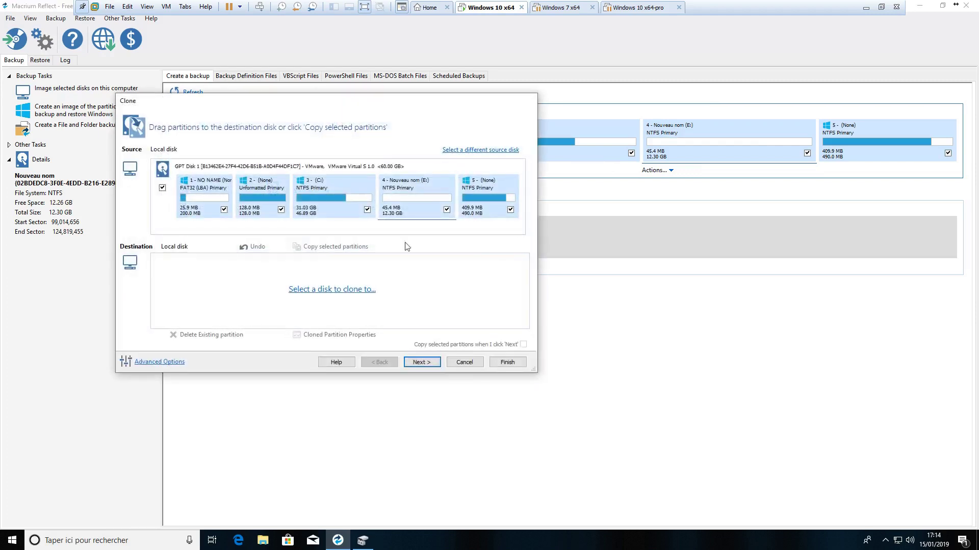
{"action": "left_click_drag", "start_coordinate": [382, 107], "coordinate": [507, 131]}
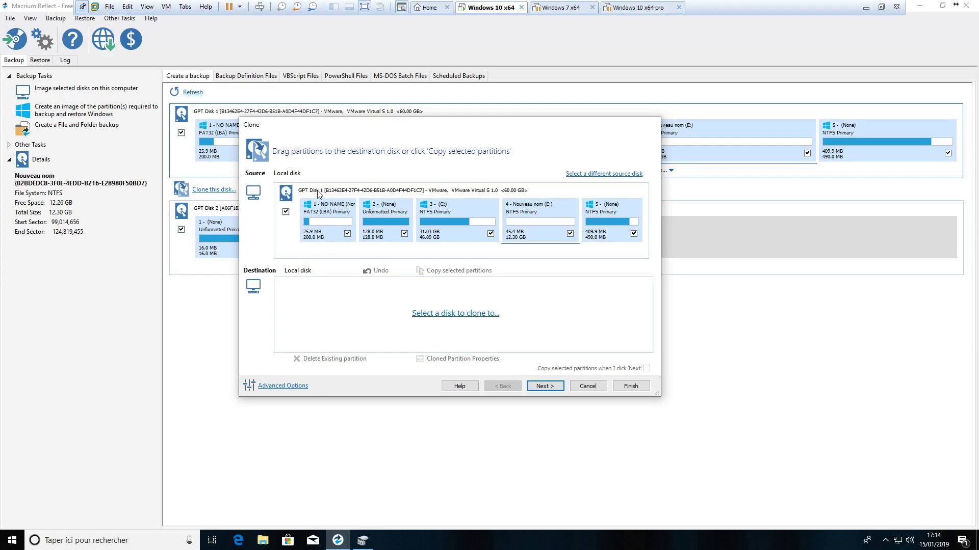
{"action": "left_click", "coordinate": [362, 541]}
{"action": "left_click", "coordinate": [29, 299]}
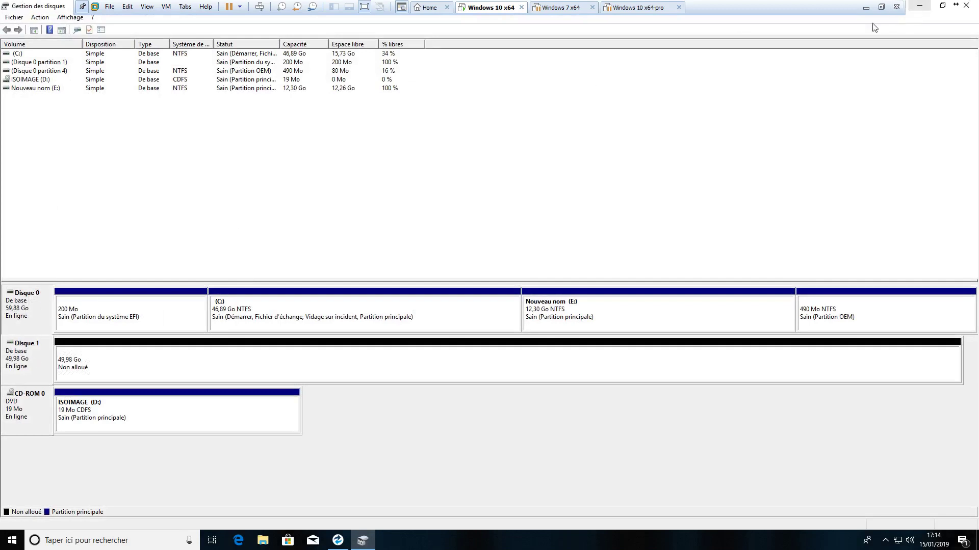
{"action": "left_click", "coordinate": [920, 7]}
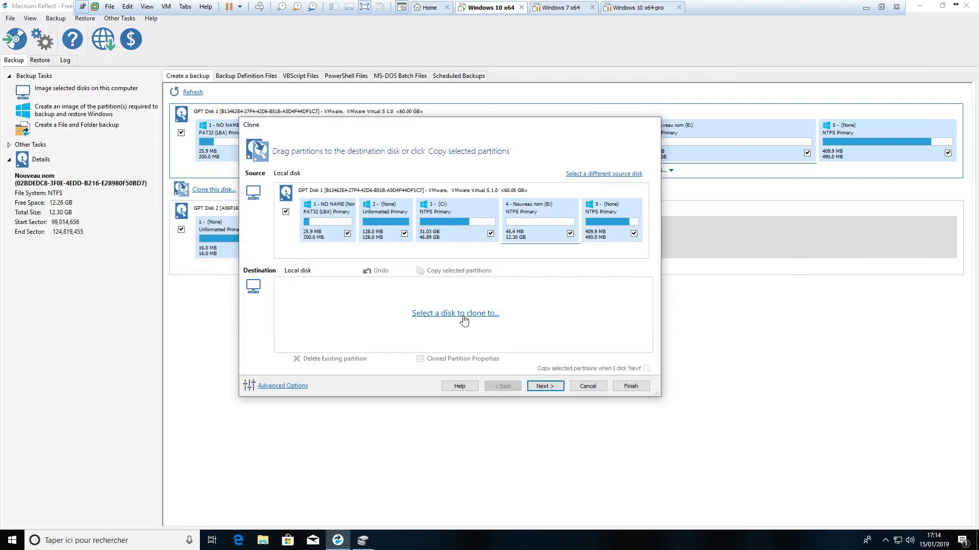
- Select GPT Disk 2 as the clone destination and delete its existing unformatted partition
{"action": "left_click", "coordinate": [442, 315]}
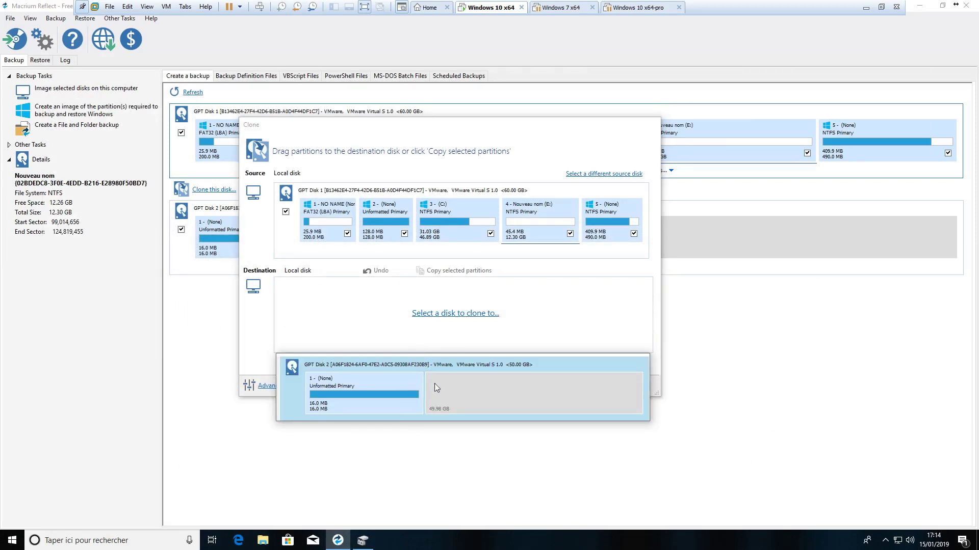
{"action": "left_click", "coordinate": [458, 365]}
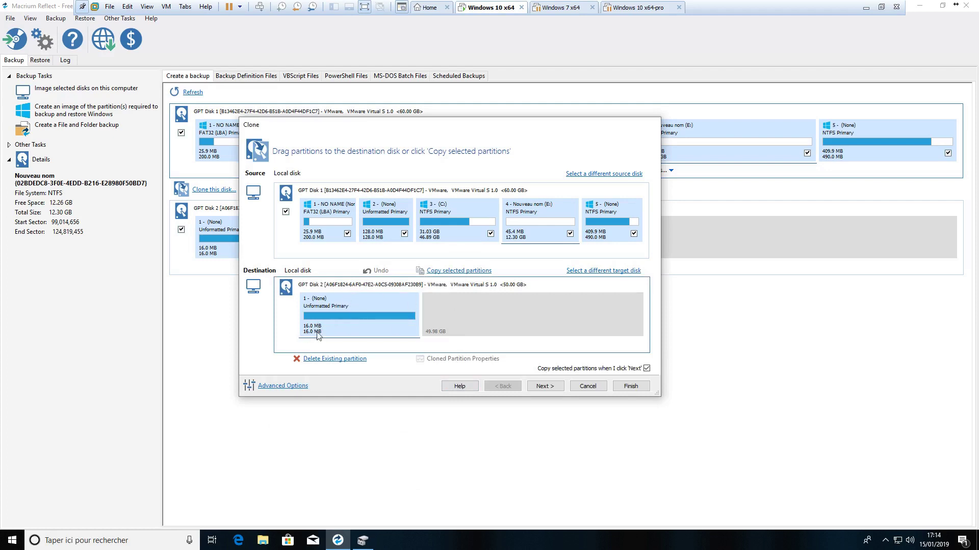
{"action": "left_click", "coordinate": [325, 360]}
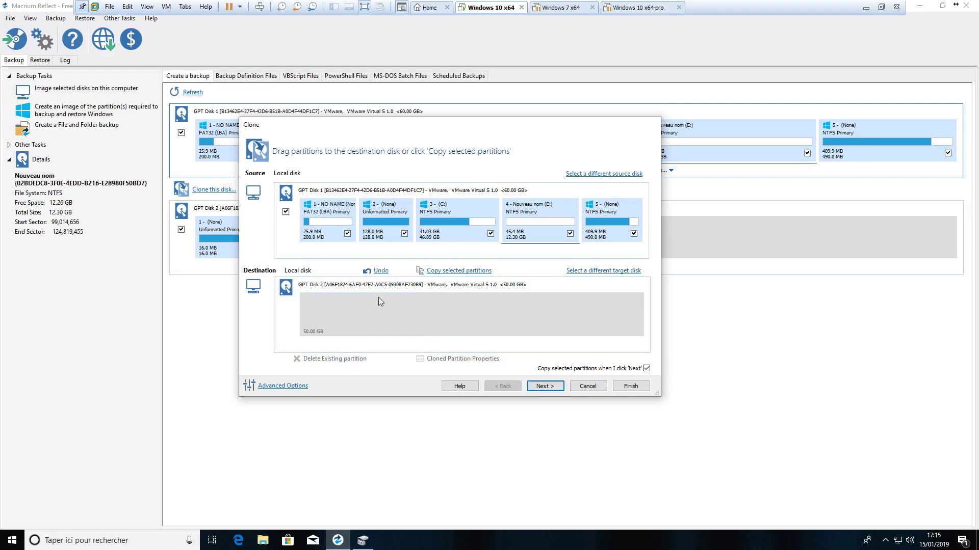
- Exclude partition 4, Nouveau nom (E:), and copy partitions 1, 2, 3 and 5 to the destination disk
{"action": "left_click", "coordinate": [570, 233]}
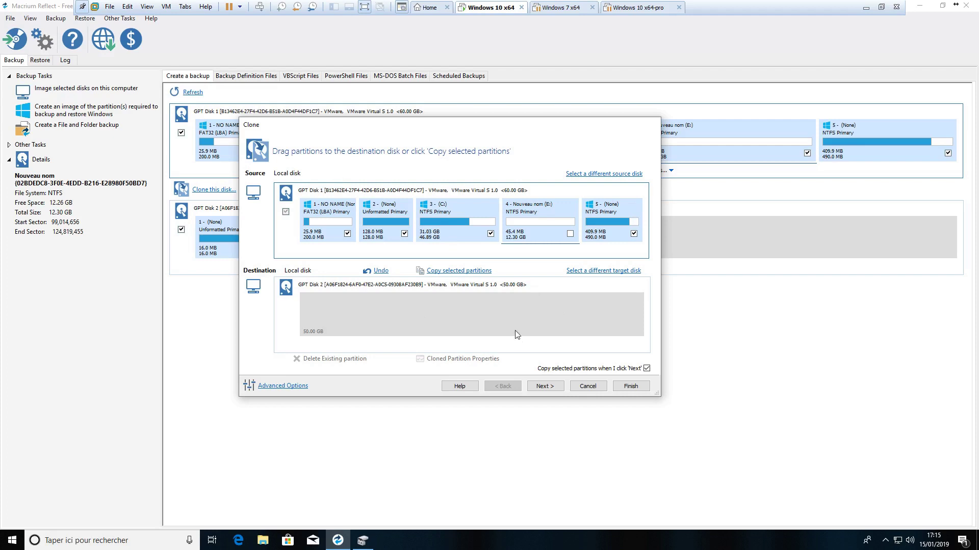
{"action": "left_click", "coordinate": [549, 386]}
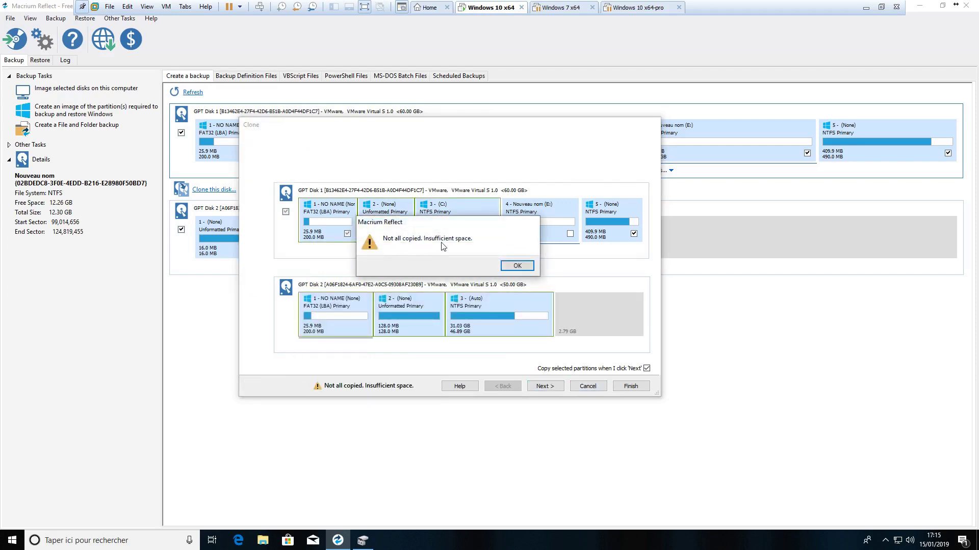
{"action": "left_click", "coordinate": [516, 267]}
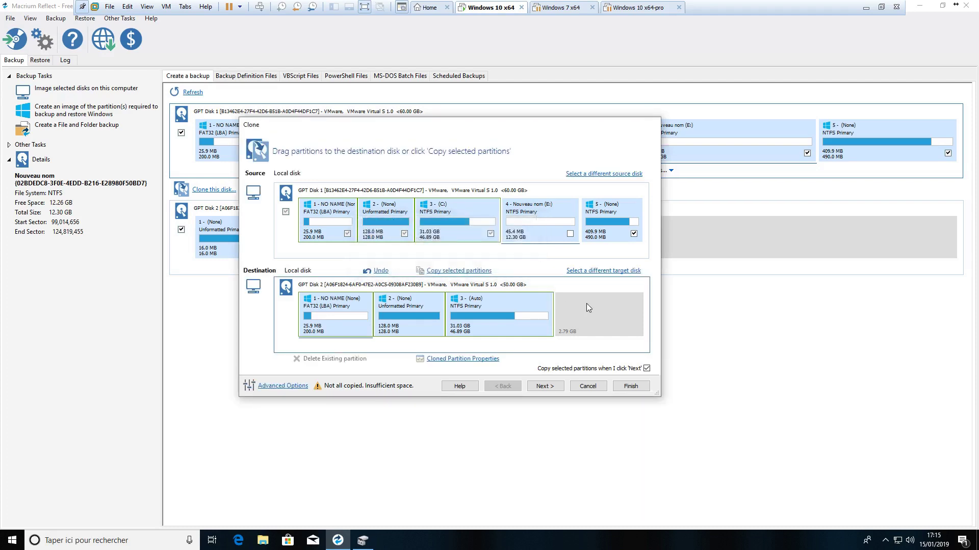
{"action": "left_click_drag", "start_coordinate": [608, 232], "coordinate": [582, 317]}
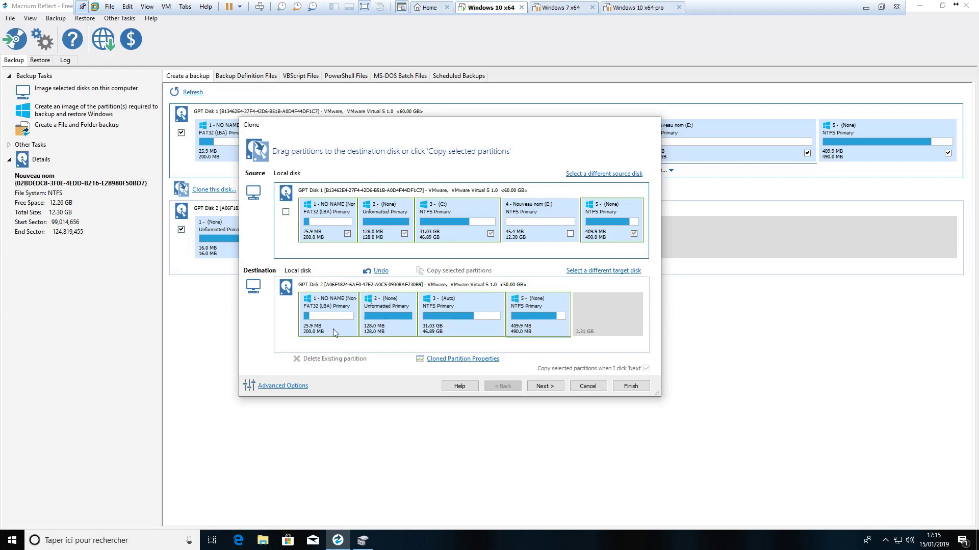
- Skip scheduling the clone and review the copy operations in the clone summary
{"action": "left_click", "coordinate": [543, 386]}
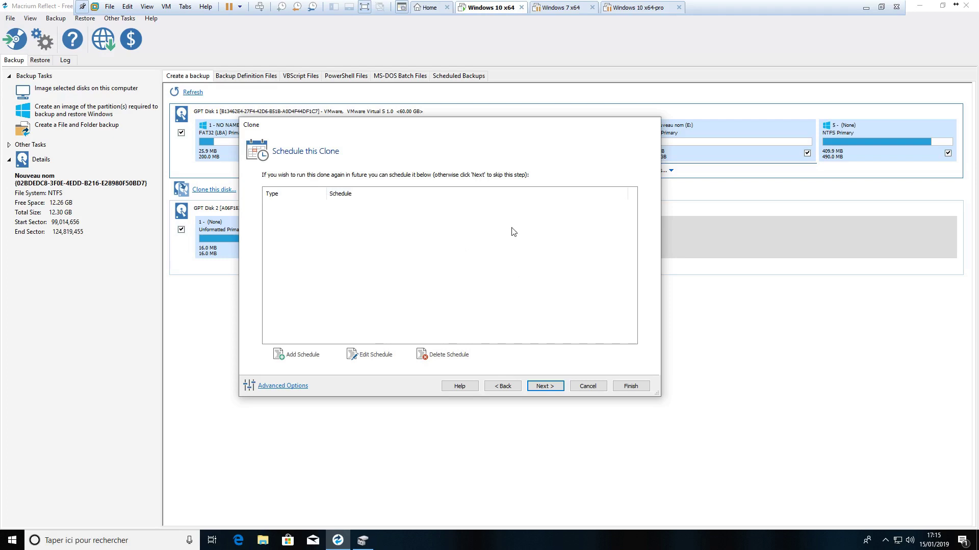
{"action": "left_click", "coordinate": [545, 386]}
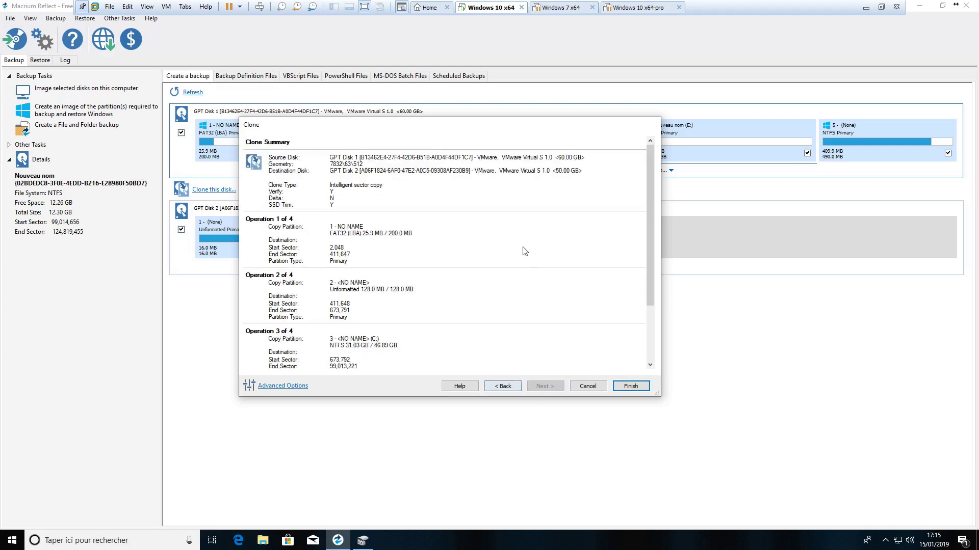
{"action": "scroll", "coordinate": [449, 295], "scroll_direction": "down", "scroll_amount": 5}
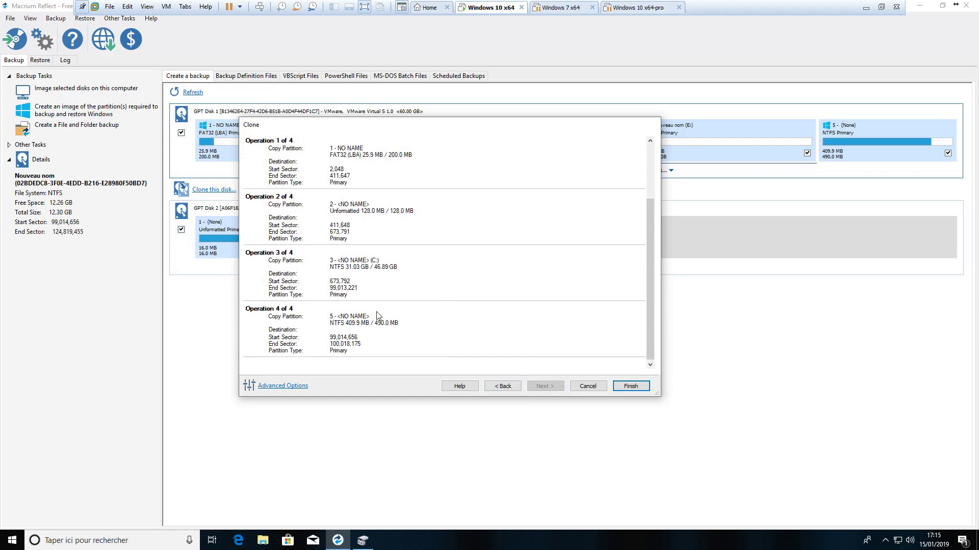
{"action": "scroll", "coordinate": [402, 285], "scroll_direction": "up", "scroll_amount": 1}
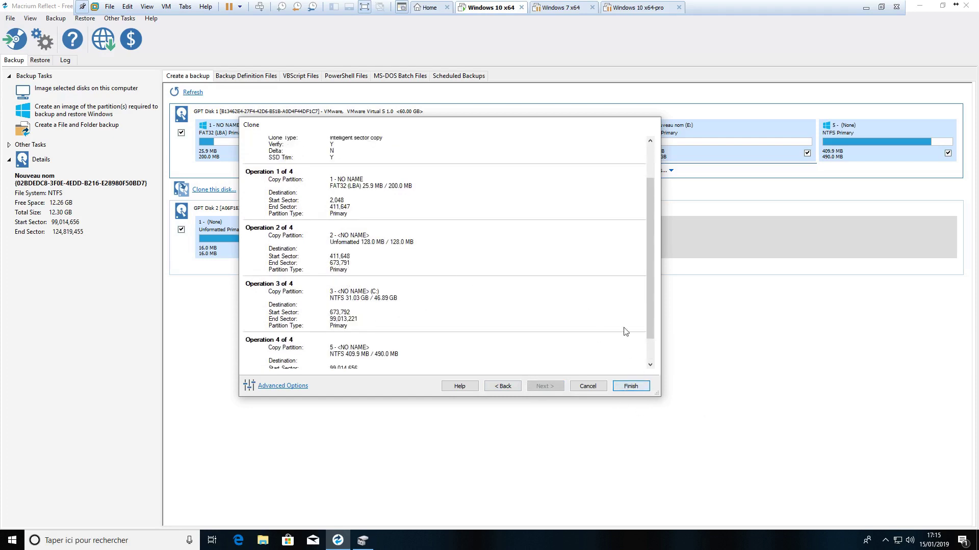
- Run the clone immediately, saving its XML definition as My Clone, and close the progress window once it finishes
{"action": "left_click", "coordinate": [626, 387]}
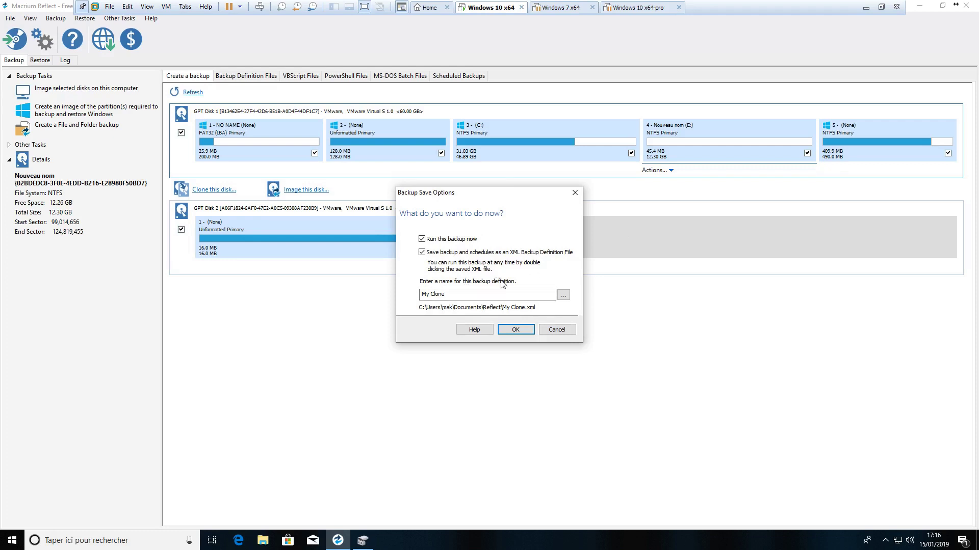
{"action": "left_click", "coordinate": [516, 330]}
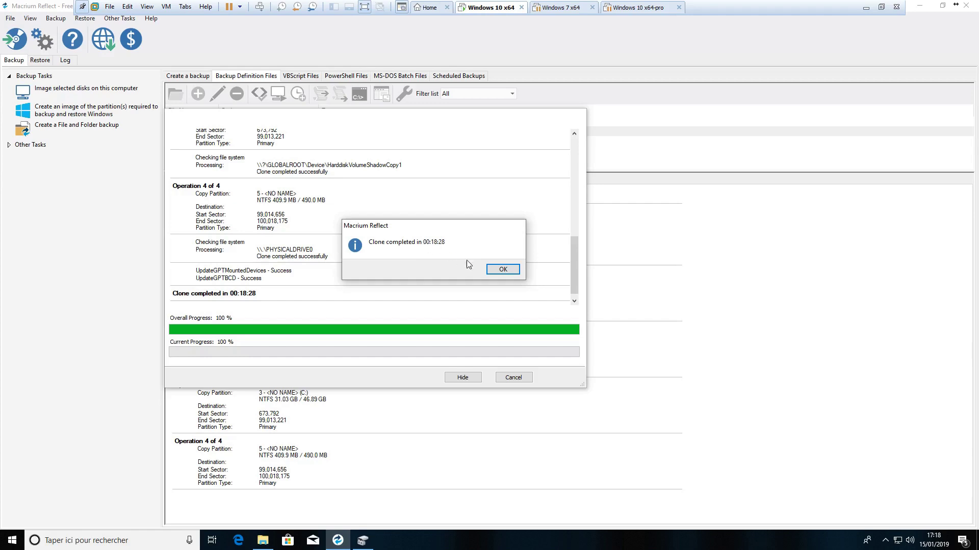
{"action": "left_click", "coordinate": [503, 270]}
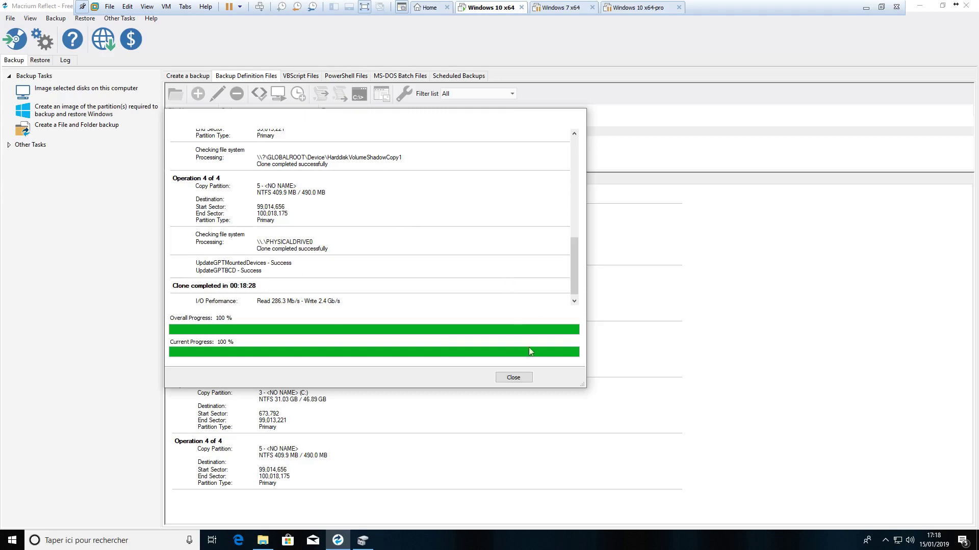
{"action": "left_click", "coordinate": [530, 380]}
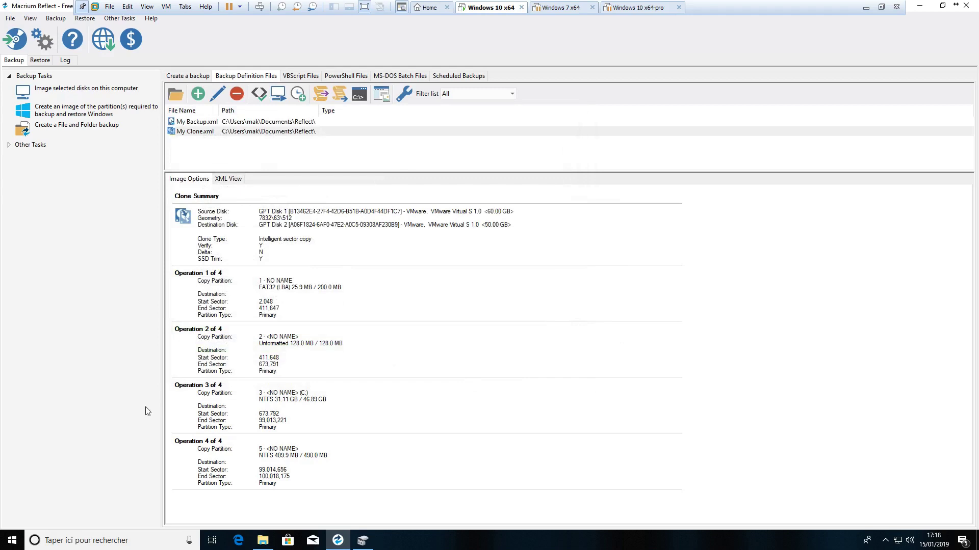
- Switch to Disk Management and maximize its window to show the full layout of both disks
{"action": "left_click", "coordinate": [369, 545]}
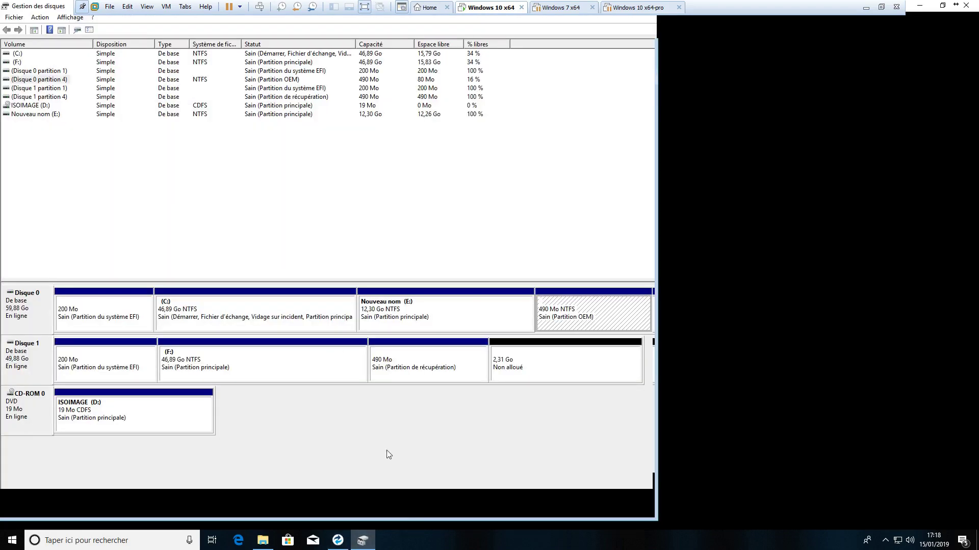
{"action": "left_click", "coordinate": [360, 362]}
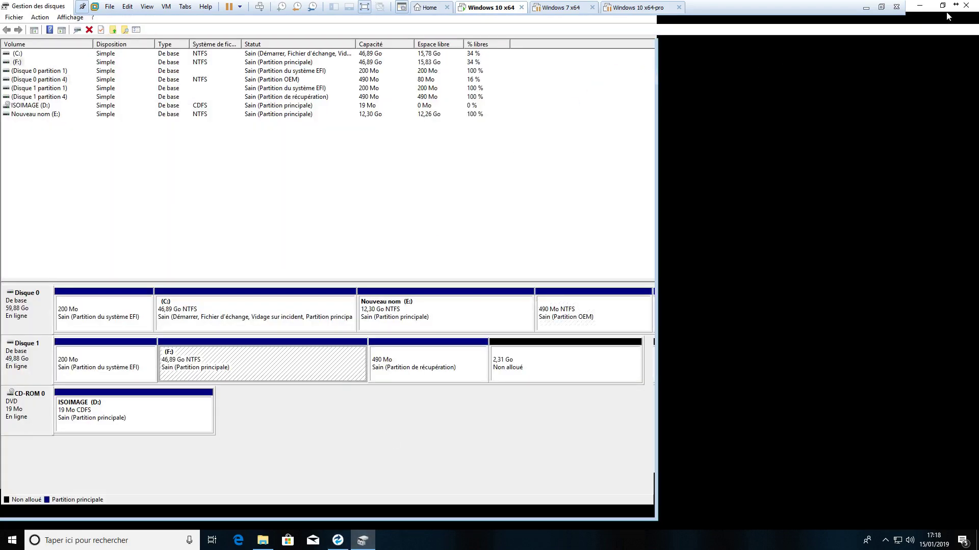
{"action": "double_click", "coordinate": [24, 9]}
{"action": "left_click", "coordinate": [499, 70]}
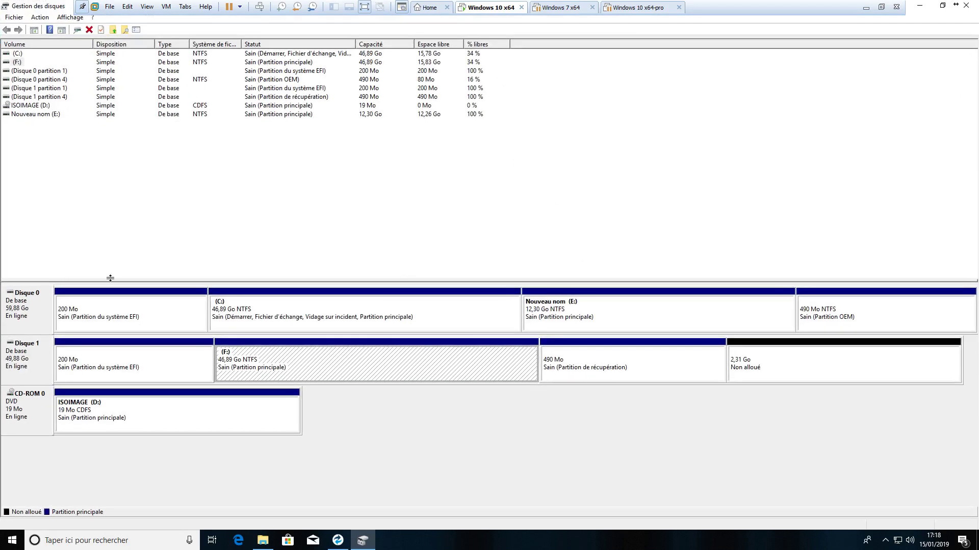
- Compare the EFI system and C: partitions of Disque 0 with the EFI system and F: partitions of Disque 1
{"action": "left_click", "coordinate": [114, 321]}
{"action": "left_click", "coordinate": [114, 362]}
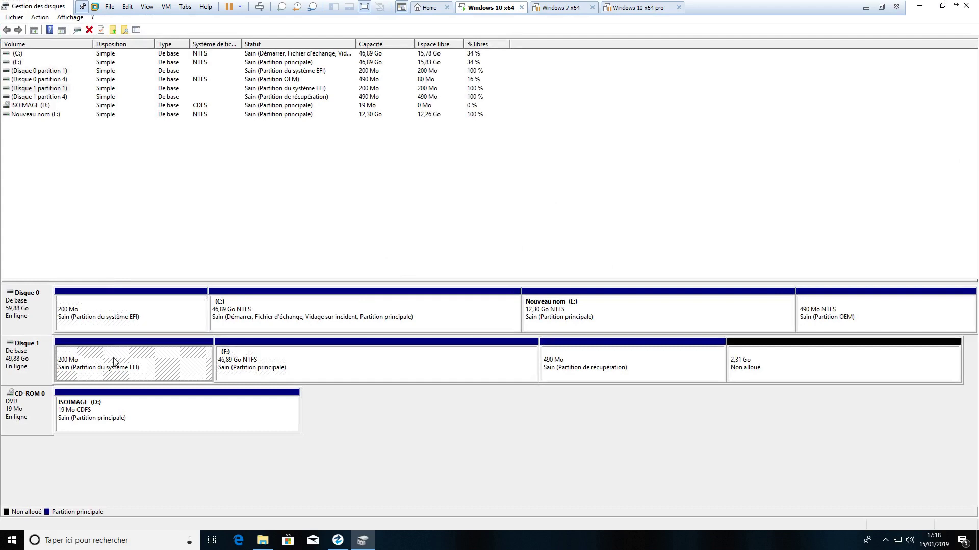
{"action": "left_click", "coordinate": [83, 328]}
{"action": "left_click", "coordinate": [95, 377]}
{"action": "left_click", "coordinate": [299, 310]}
{"action": "left_click", "coordinate": [297, 368]}
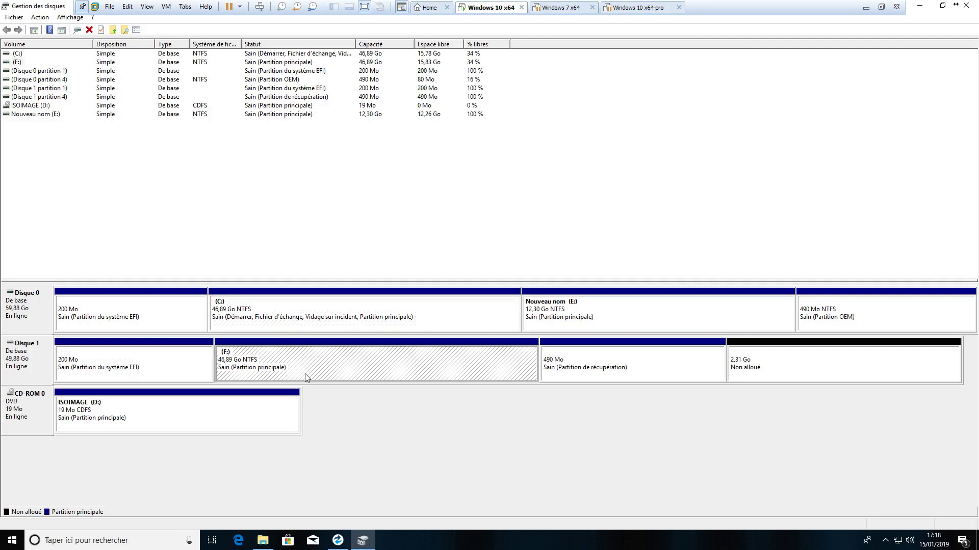
{"action": "left_click", "coordinate": [287, 317]}
{"action": "left_click", "coordinate": [290, 351]}
{"action": "left_click", "coordinate": [294, 315]}
{"action": "left_click", "coordinate": [304, 360]}
- Compare the recovery partition on Disque 1 with the OEM partition on Disque 0, and check Disque 1's unallocated space
{"action": "left_click", "coordinate": [601, 368]}
{"action": "left_click", "coordinate": [859, 298]}
{"action": "left_click", "coordinate": [690, 363]}
{"action": "left_click", "coordinate": [809, 329]}
{"action": "left_click", "coordinate": [638, 375]}
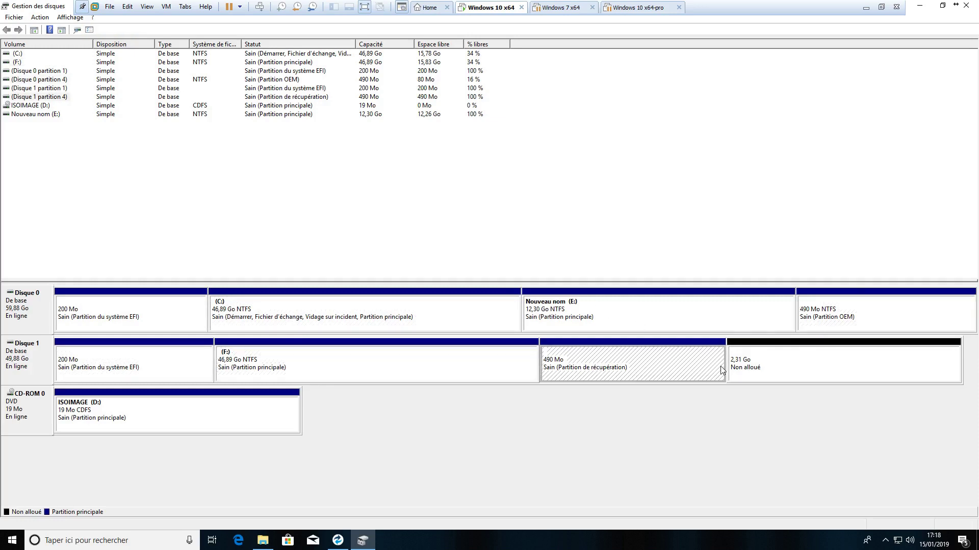
{"action": "left_click", "coordinate": [810, 379]}
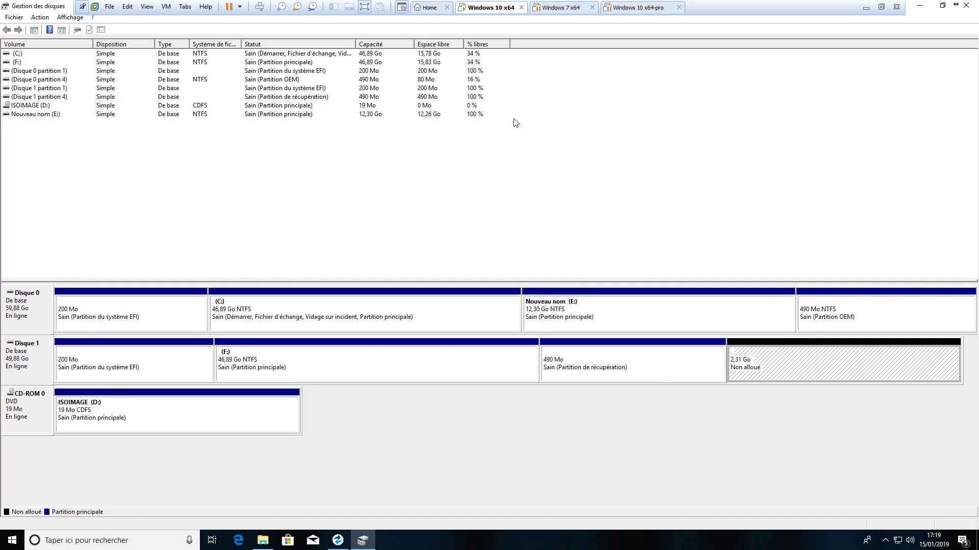
- Compare the capacity and free space of volumes C: and F: in the volume list
{"action": "left_click", "coordinate": [18, 53]}
{"action": "left_click", "coordinate": [18, 62]}
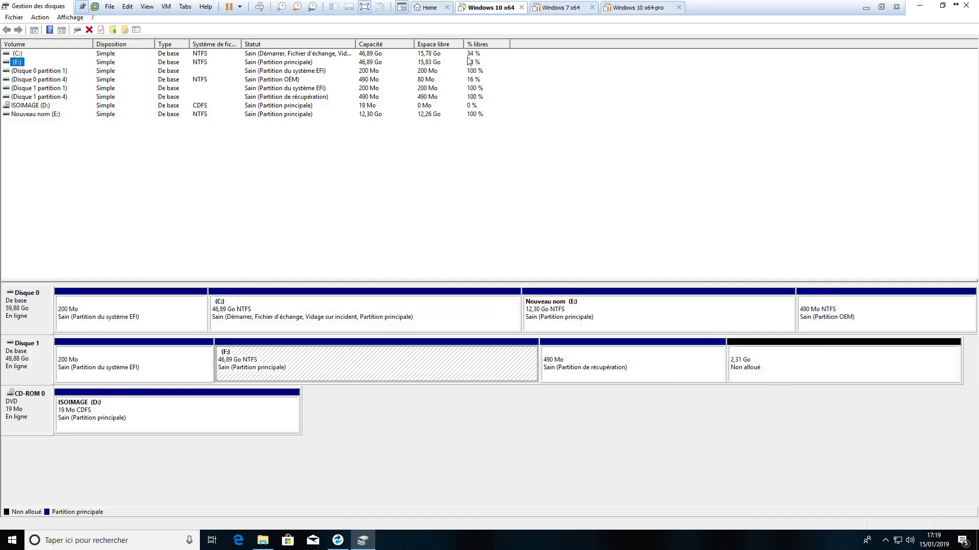
{"action": "left_click", "coordinate": [432, 62]}
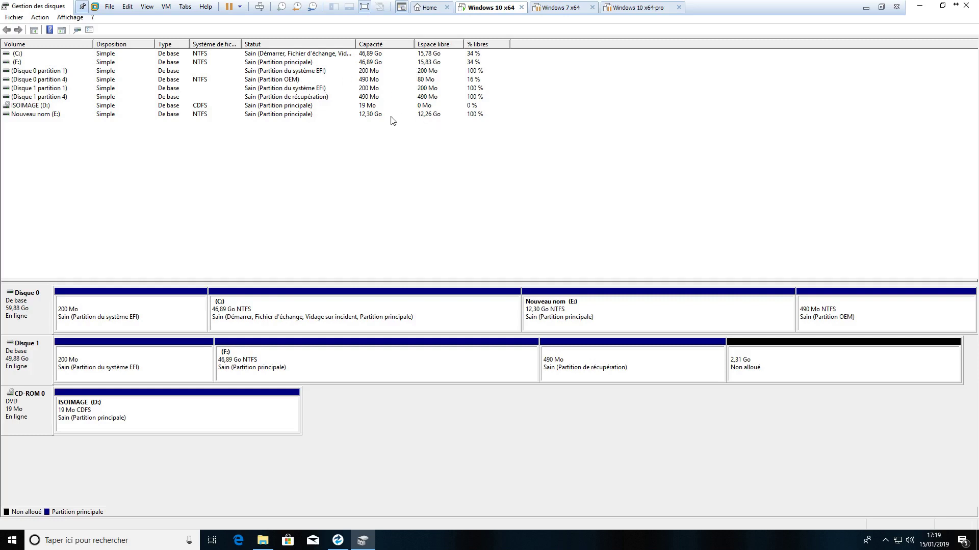
- Switch to File Explorer and compare the root folders of drive F: with those of drive C:
{"action": "left_click", "coordinate": [263, 540]}
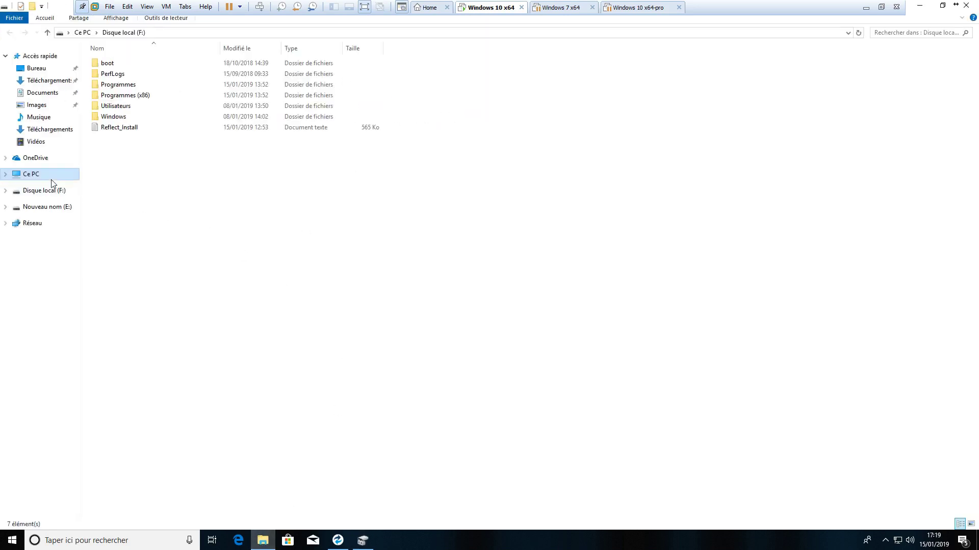
{"action": "left_click", "coordinate": [55, 190]}
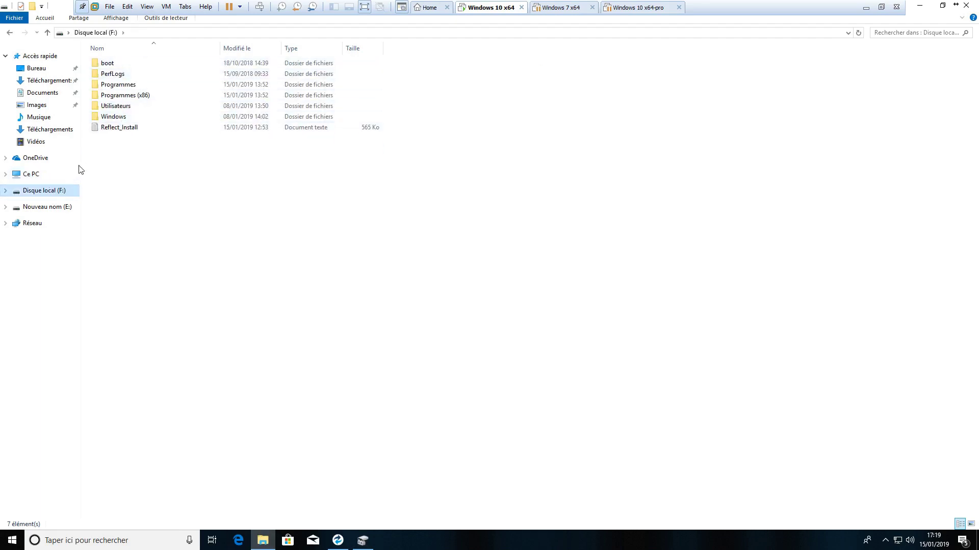
{"action": "left_click", "coordinate": [51, 174]}
{"action": "double_click", "coordinate": [126, 142]}
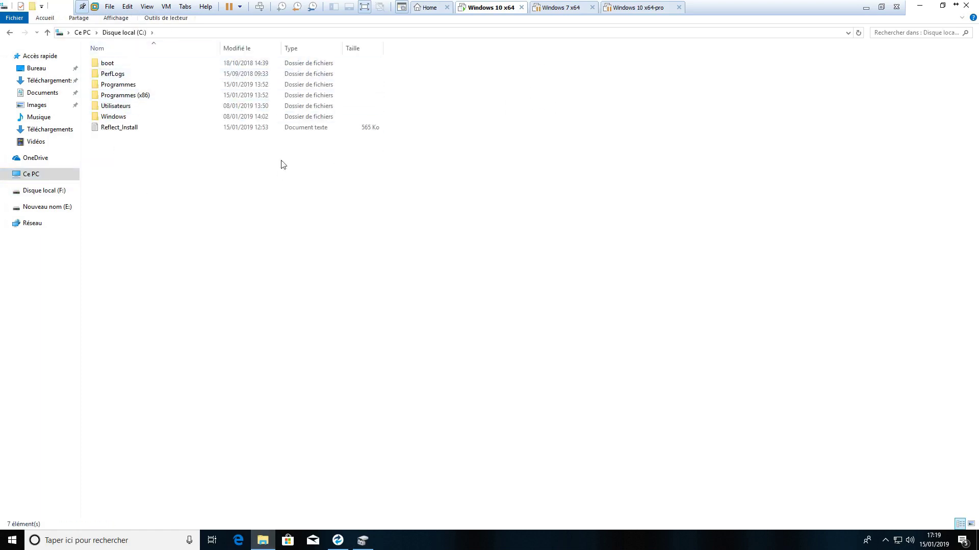
{"action": "left_click", "coordinate": [65, 191]}
{"action": "left_click", "coordinate": [56, 175]}
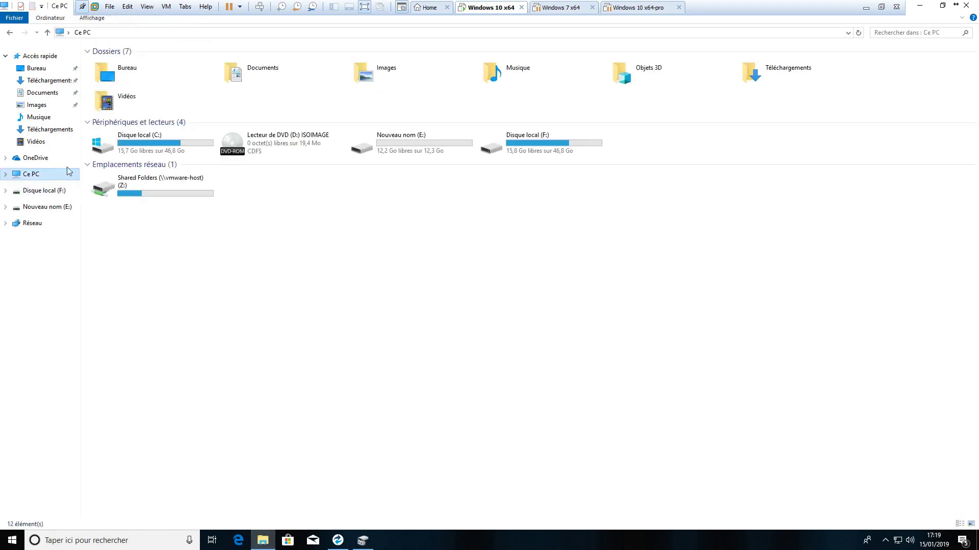
{"action": "double_click", "coordinate": [149, 151]}
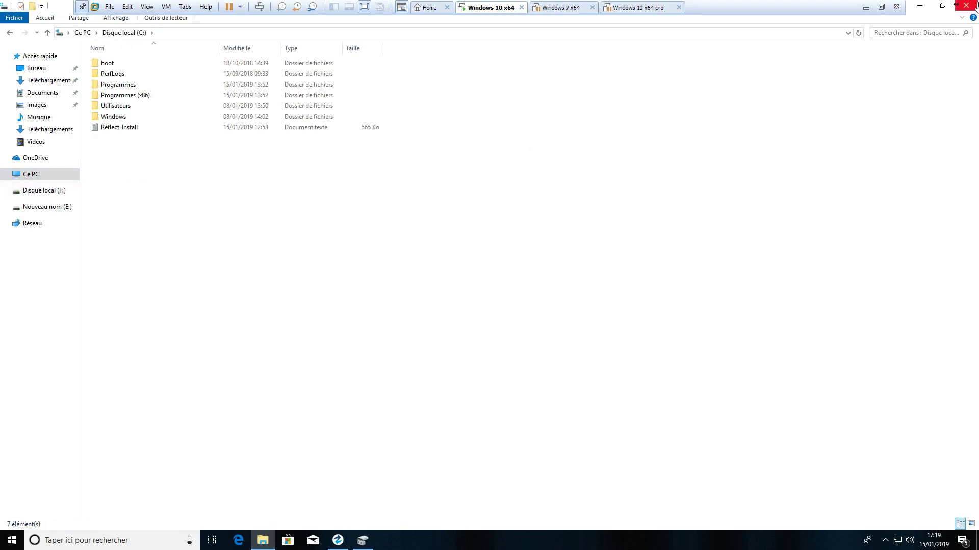
- Close the File Explorer, Disk Management and Macrium Reflect windows
{"action": "left_click", "coordinate": [942, 5]}
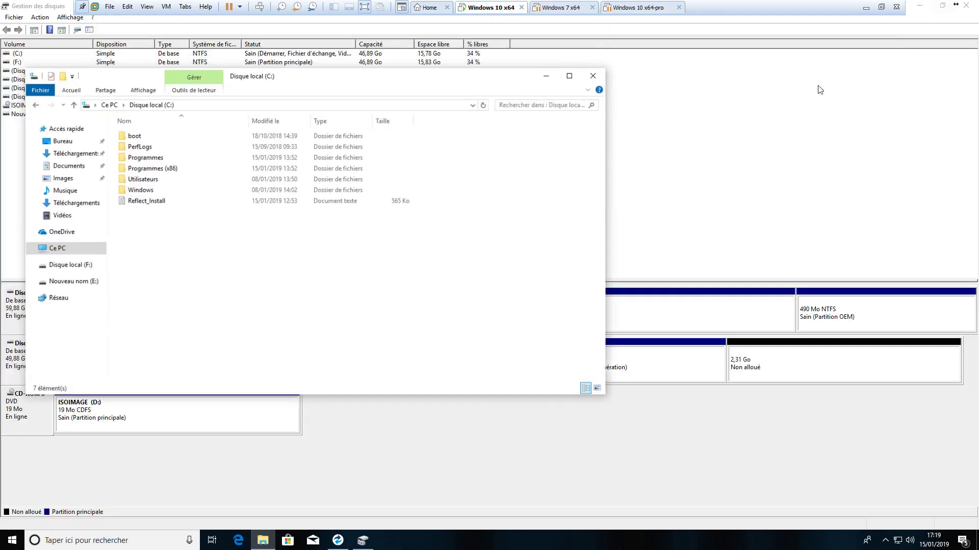
{"action": "left_click", "coordinate": [594, 80]}
{"action": "left_click", "coordinate": [966, 5]}
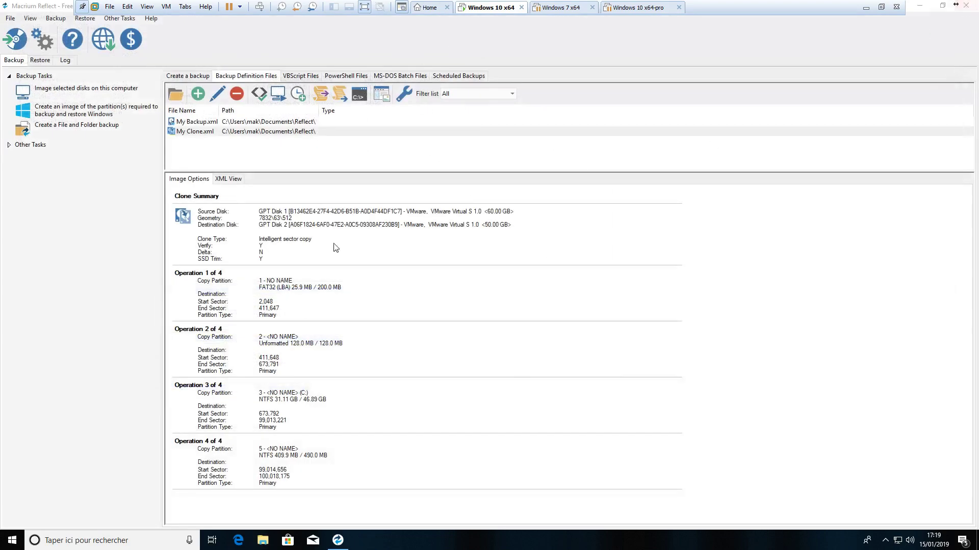
{"action": "left_click", "coordinate": [956, 5]}
- Restart Windows and sign in again with the account password
{"action": "right_click", "coordinate": [13, 540]}
{"action": "mouse_move", "coordinate": [74, 511]}
{"action": "left_click", "coordinate": [179, 511]}
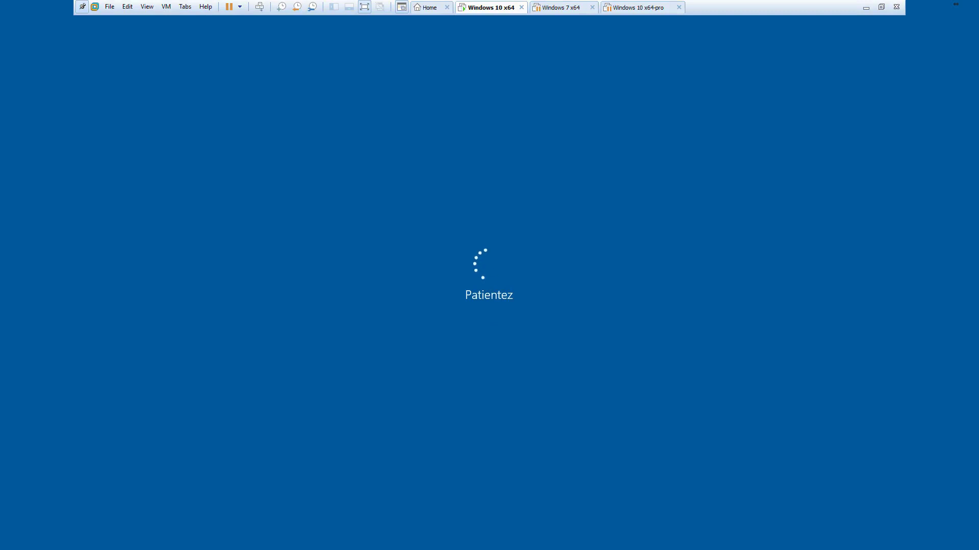
{"action": "type", "text": "••"}
{"action": "key", "text": "Return"}
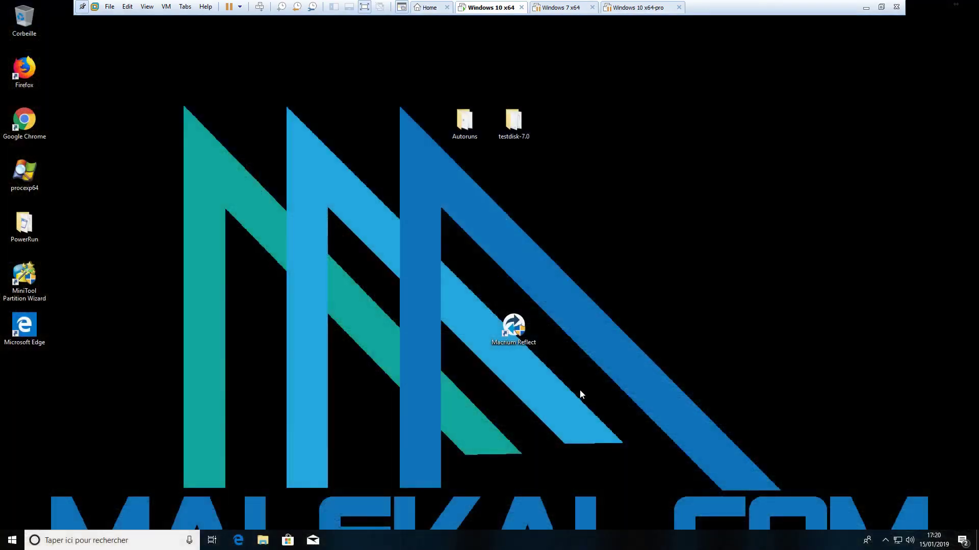
- Open Disk Management and maximize its window
{"action": "right_click", "coordinate": [6, 540]}
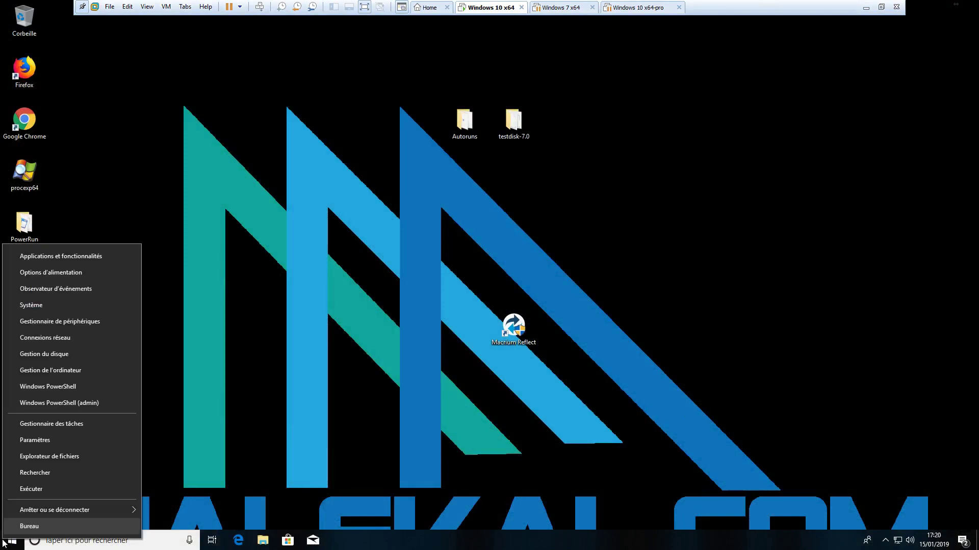
{"action": "left_click", "coordinate": [115, 355]}
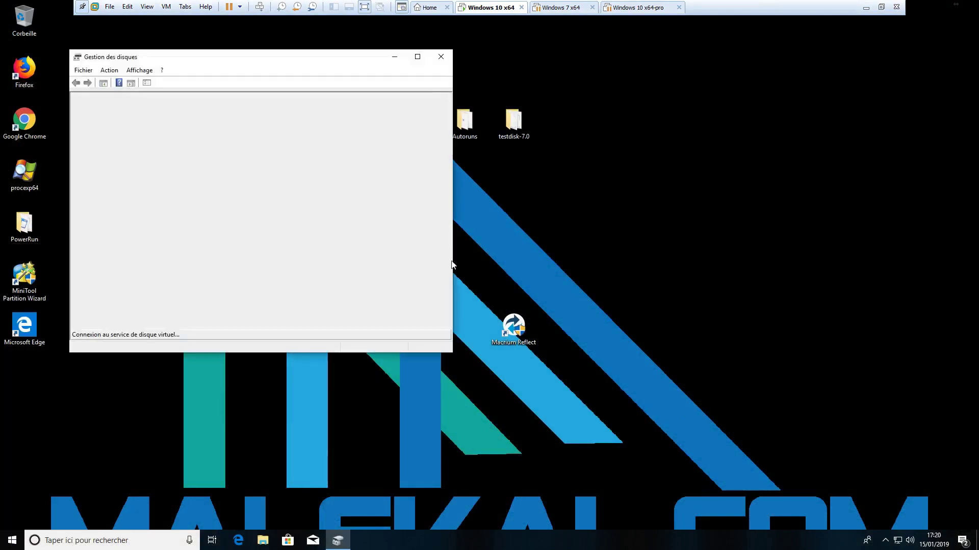
{"action": "left_click", "coordinate": [418, 56]}
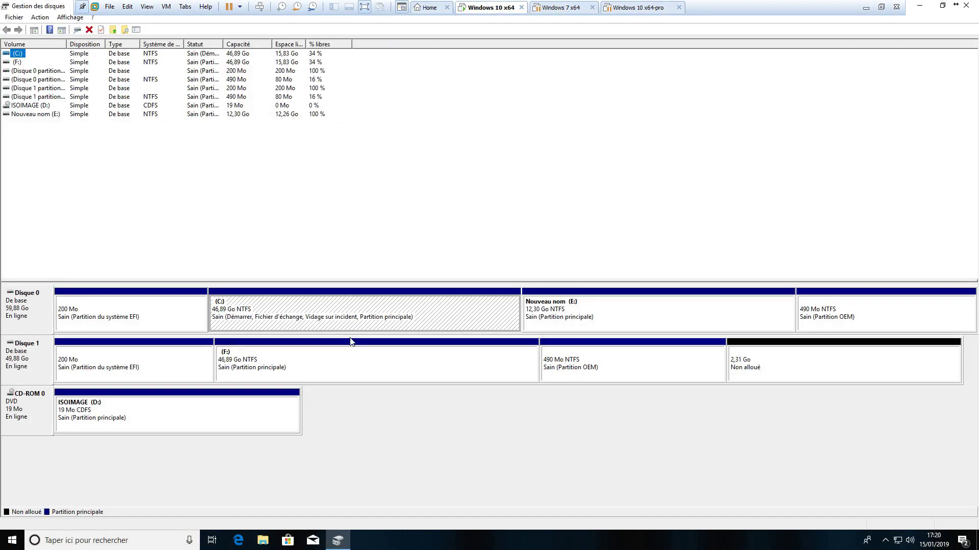
- Compare Disque 0's EFI, C:, Nouveau nom (E:) and OEM partitions with the cloned layout on Disque 1
{"action": "left_click", "coordinate": [272, 315]}
{"action": "left_click", "coordinate": [232, 355]}
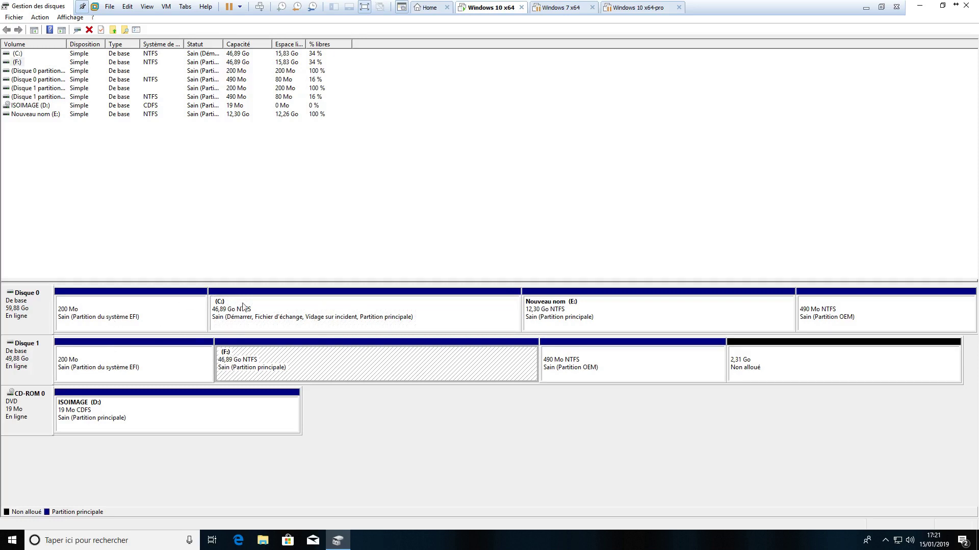
{"action": "left_click", "coordinate": [86, 305]}
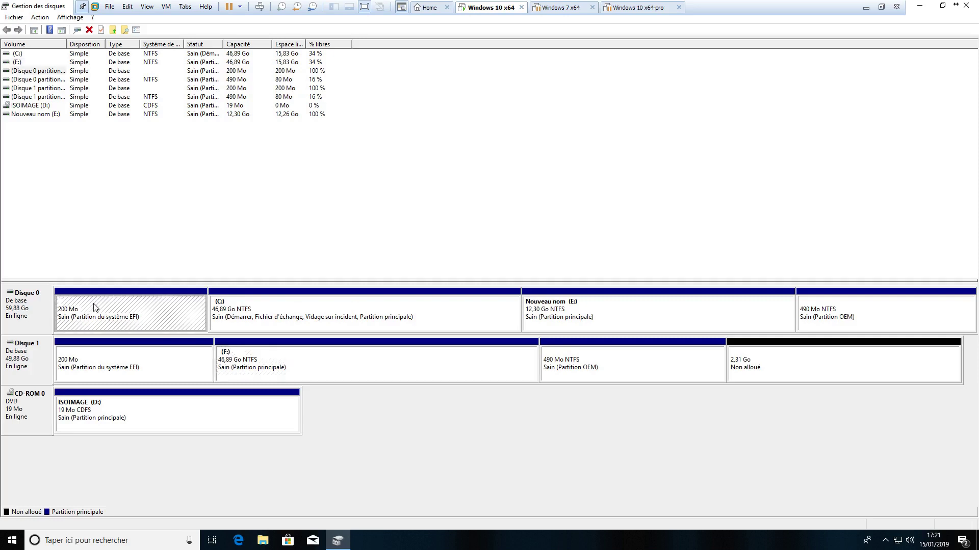
{"action": "left_click", "coordinate": [856, 302]}
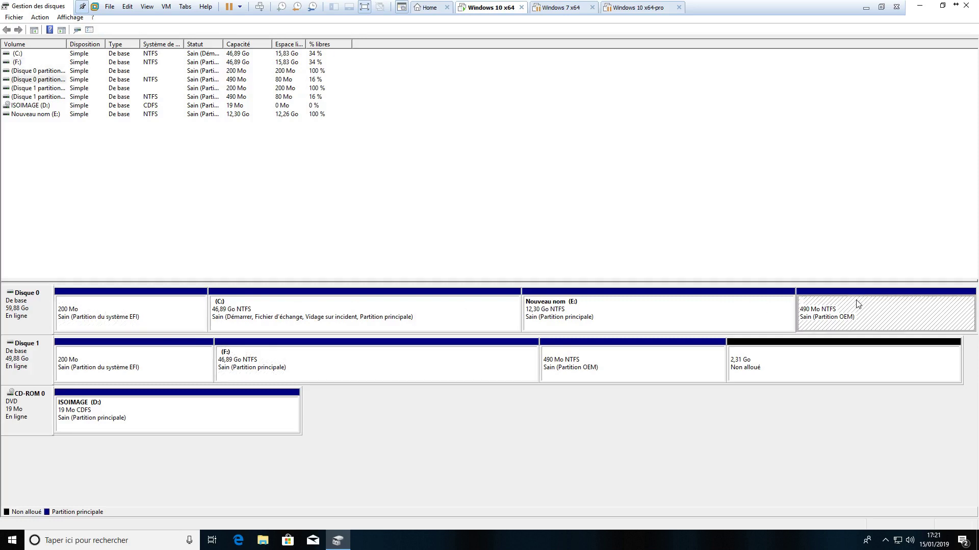
{"action": "left_click", "coordinate": [708, 305]}
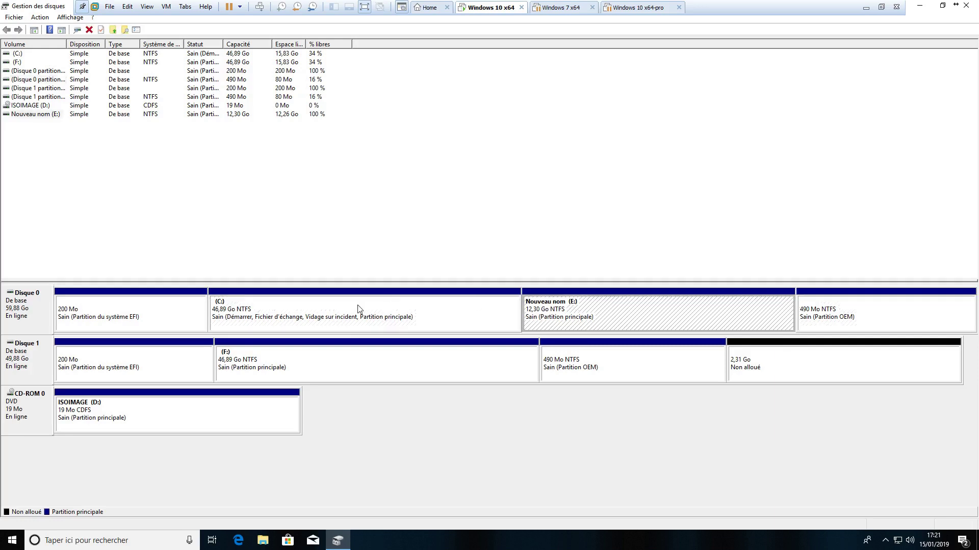
{"action": "left_click", "coordinate": [476, 304]}
{"action": "left_click", "coordinate": [583, 313]}
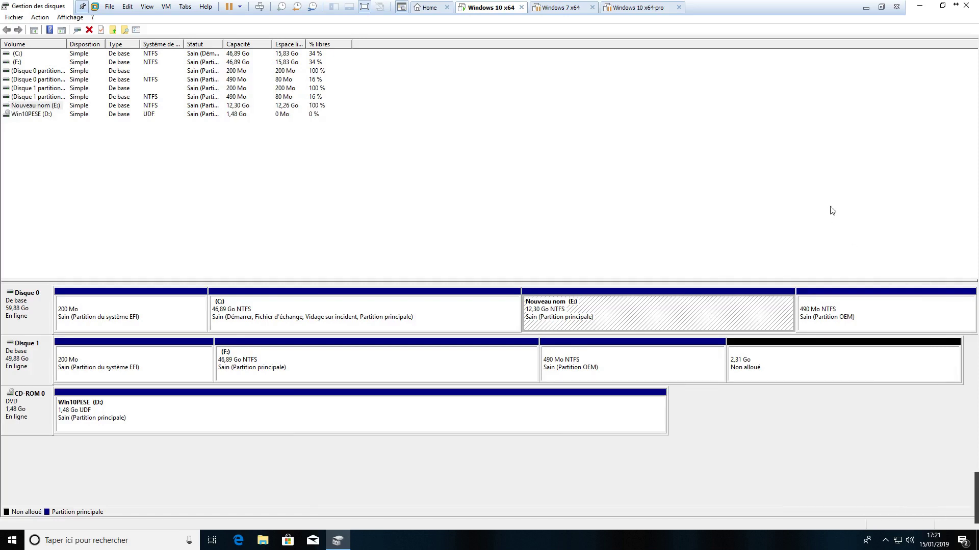
- Close Disk Management and restart the virtual machine
{"action": "left_click", "coordinate": [966, 5]}
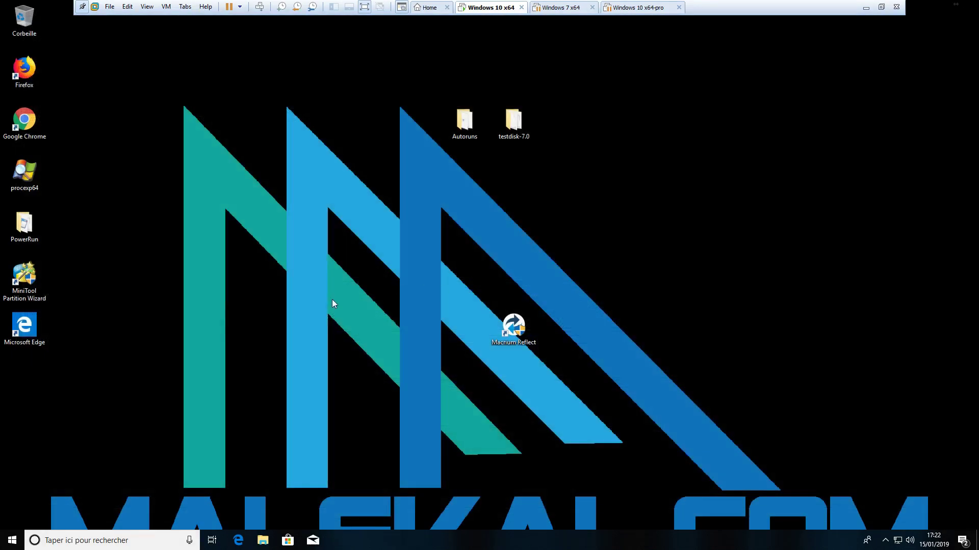
{"action": "right_click", "coordinate": [11, 540]}
{"action": "mouse_move", "coordinate": [72, 515]}
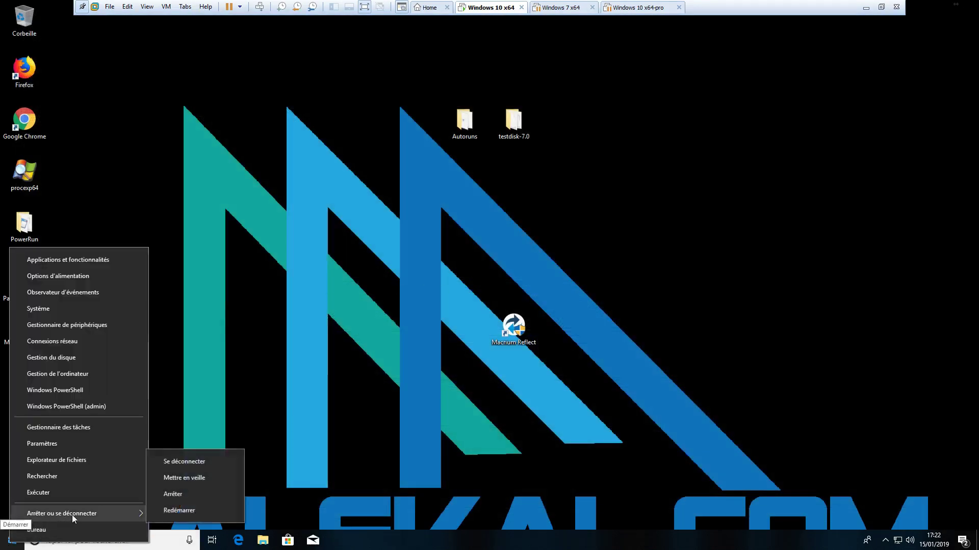
{"action": "left_click", "coordinate": [179, 510]}
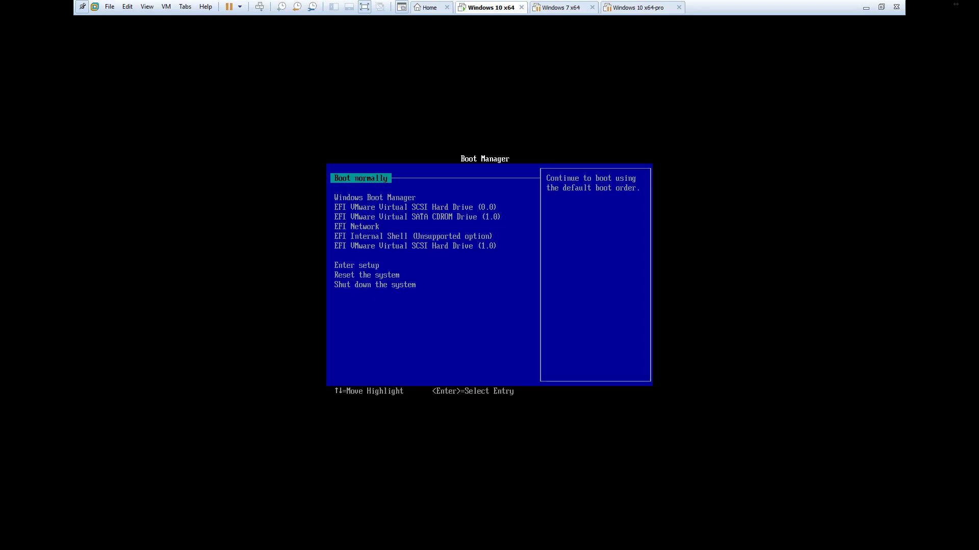
- Look through the Boot Manager entries from Windows Boot Manager down to EFI Internal Shell
{"action": "key", "text": "Down"}
{"action": "key", "text": "Down"}
{"action": "key", "text": "Down"}
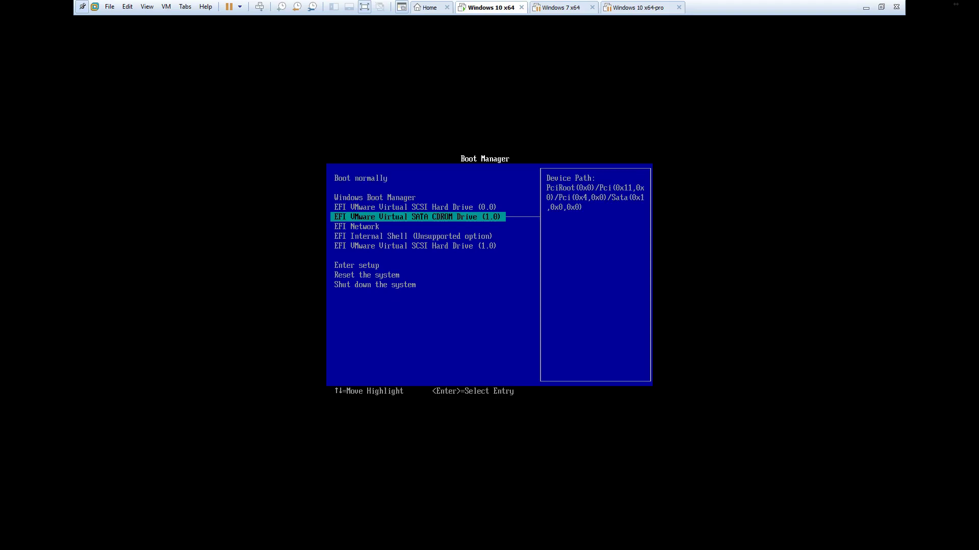
{"action": "key", "text": "Up"}
{"action": "key", "text": "Up"}
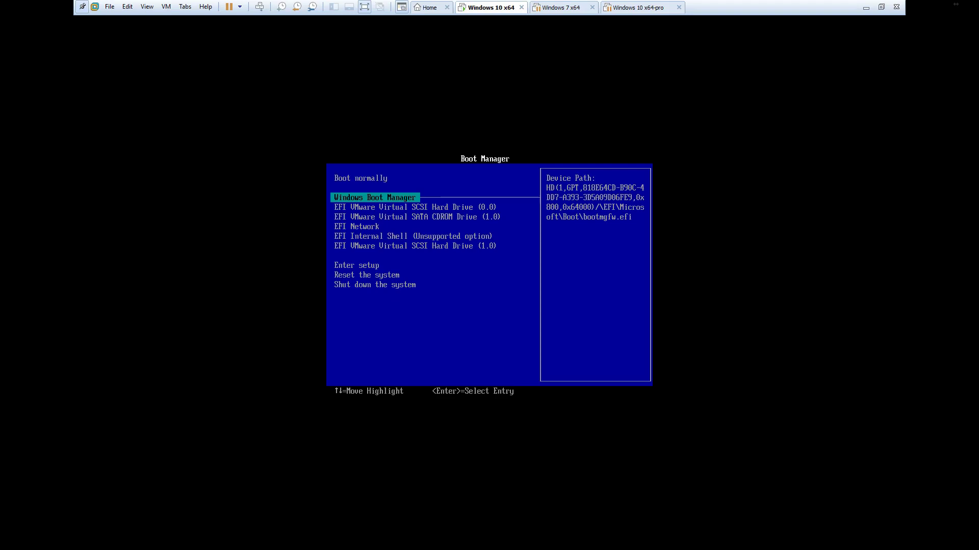
{"action": "key", "text": "Down"}
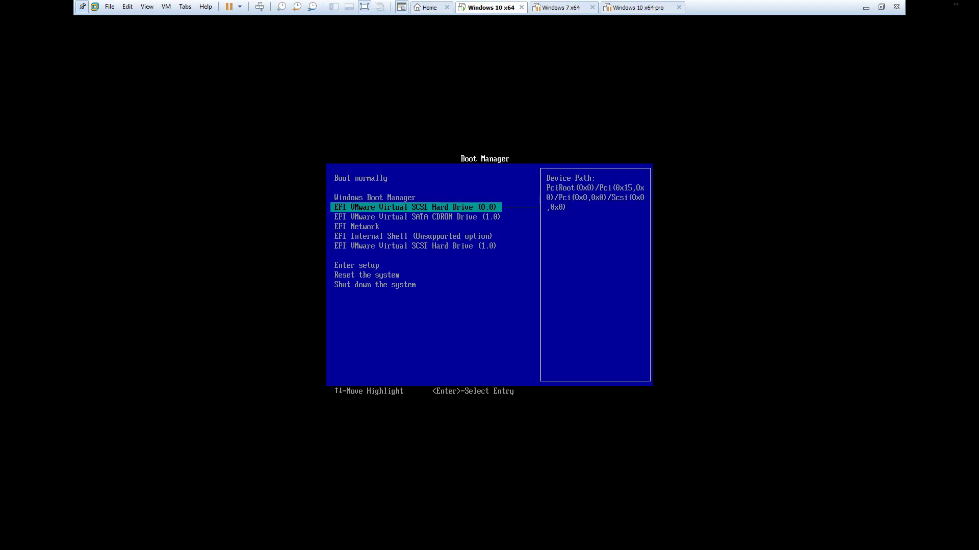
{"action": "key", "text": "Down"}
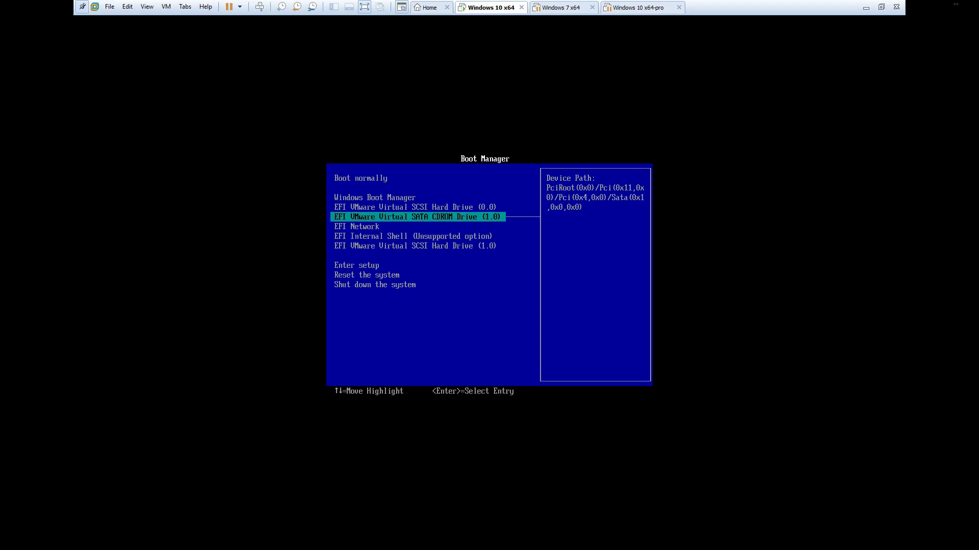
{"action": "key", "text": "Up"}
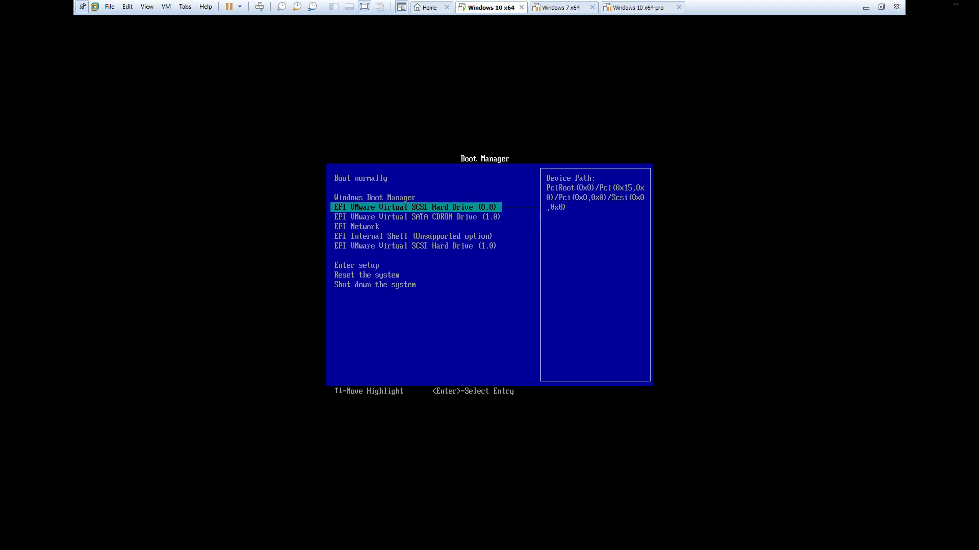
{"action": "key", "text": "Down"}
{"action": "key", "text": "Down"}
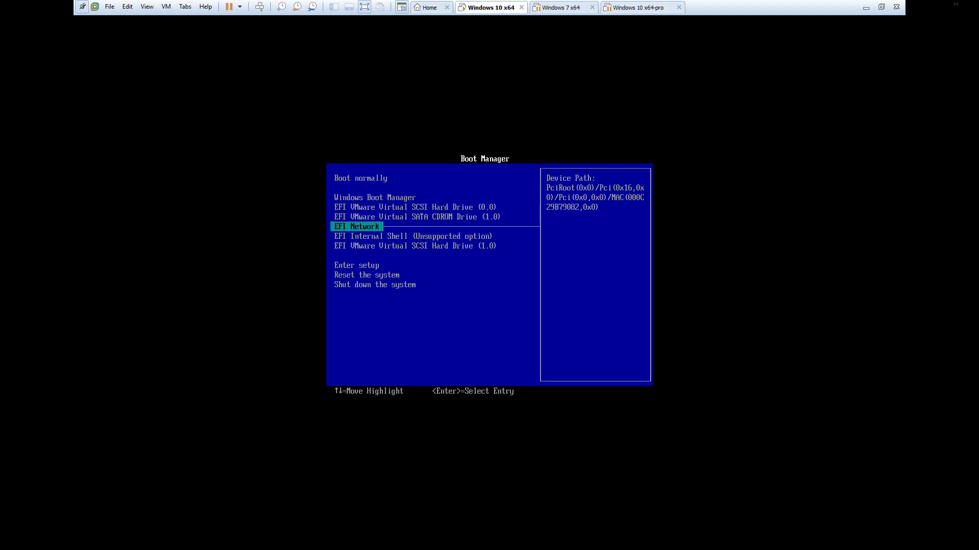
{"action": "key", "text": "Down"}
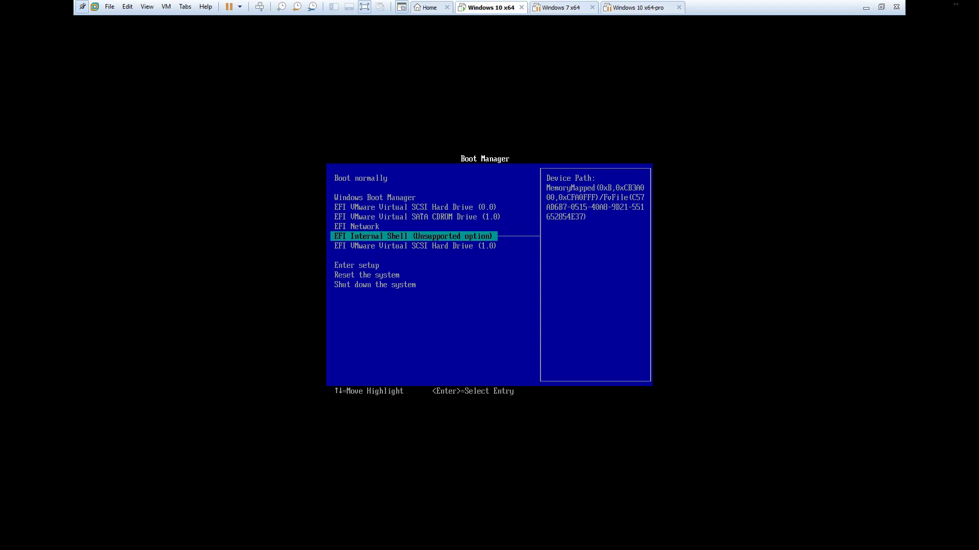
- Boot the virtual machine from EFI VMware Virtual SATA CDROM Drive (1.0)
{"action": "key", "text": "Up"}
{"action": "key", "text": "Up"}
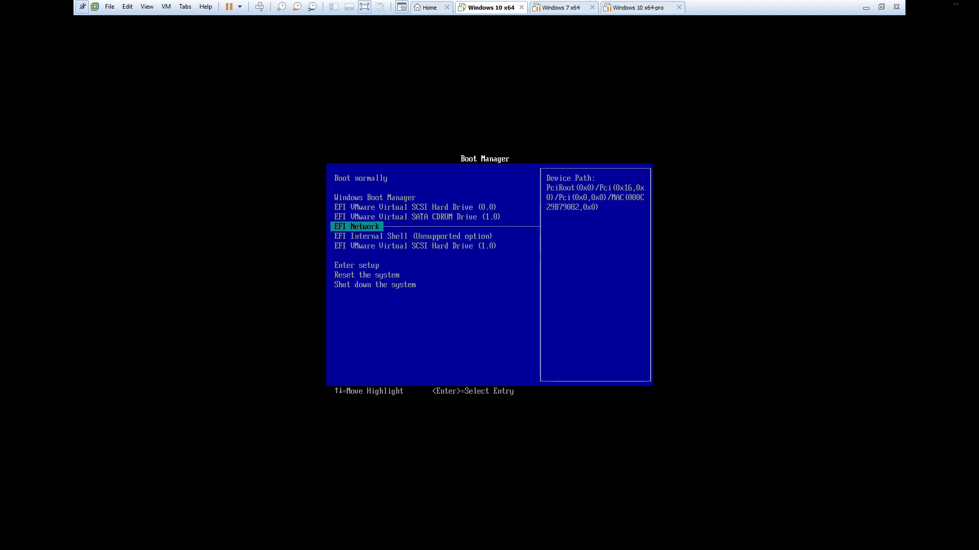
{"action": "key", "text": "Return"}
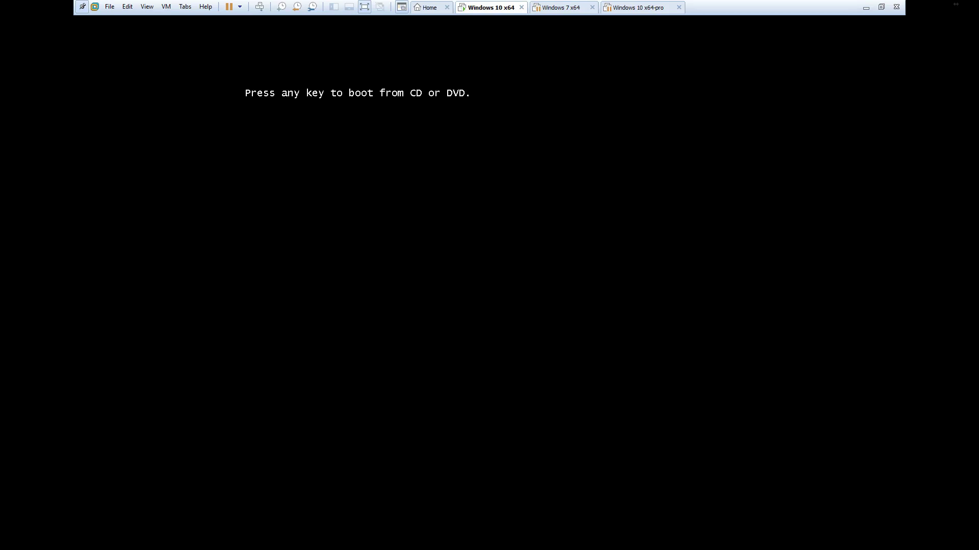
{"action": "key", "text": "Return"}
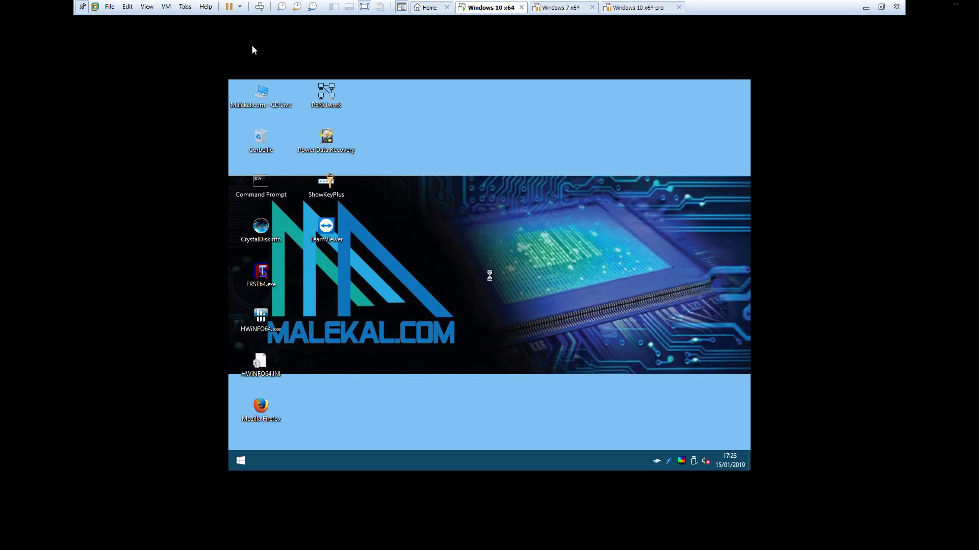
- Find MiniTool Partition Wizard by searching for "minitool part", launch it and decline downloading the new version
{"action": "left_click", "coordinate": [452, 342]}
{"action": "left_click", "coordinate": [239, 462]}
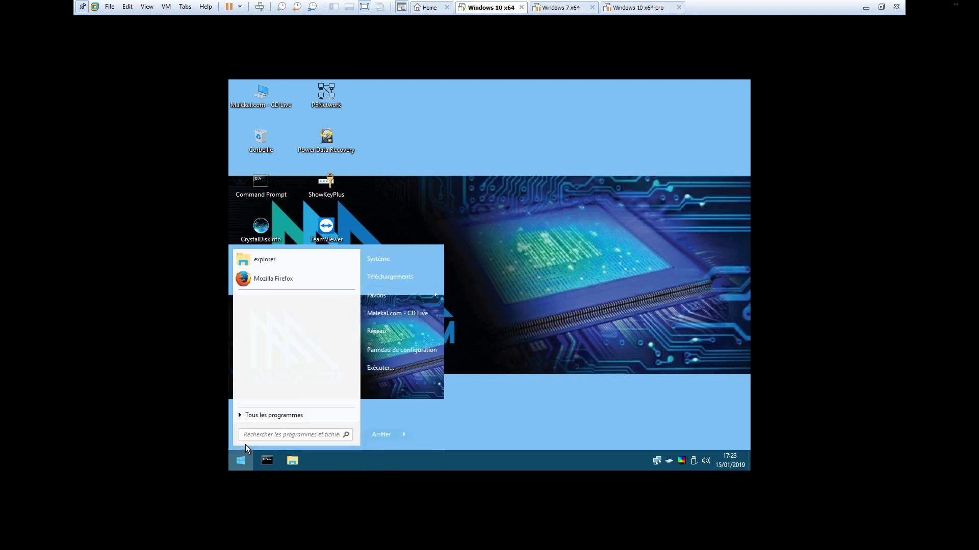
{"action": "type", "text": "minitool part"}
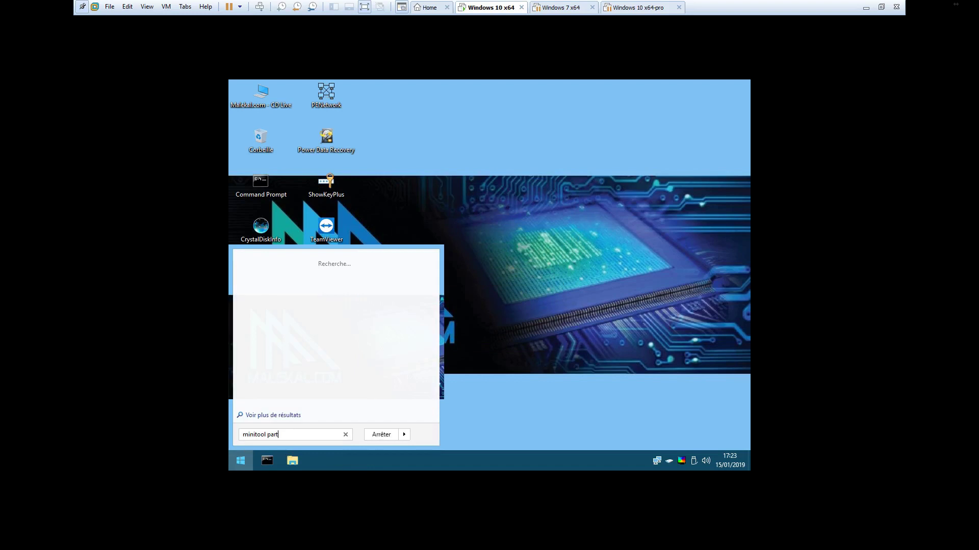
{"action": "left_click", "coordinate": [293, 270]}
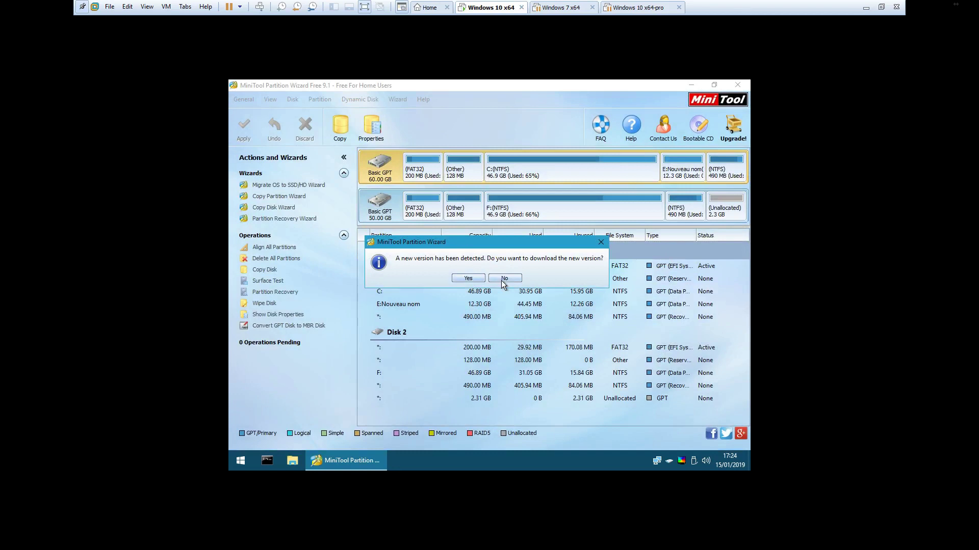
{"action": "left_click", "coordinate": [503, 280]}
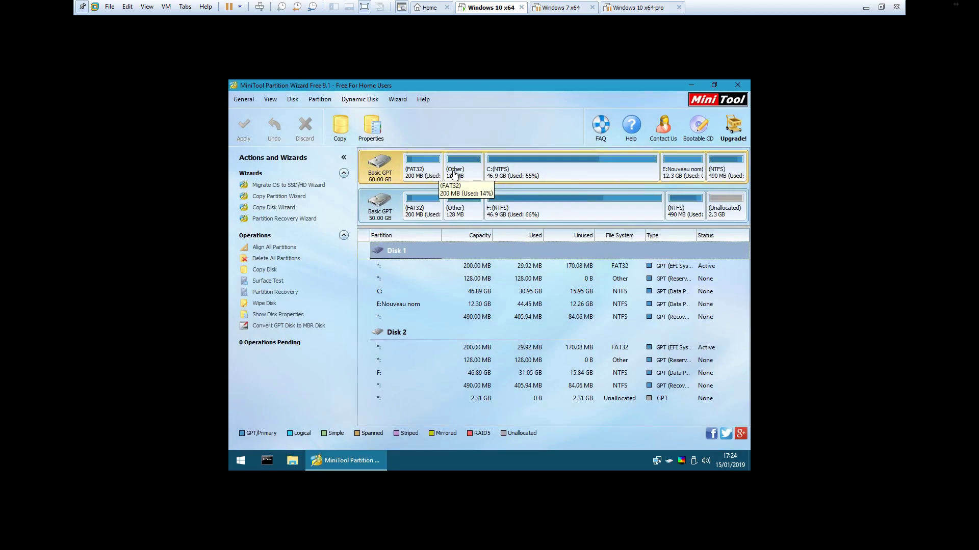
- Delete the 200 MB FAT32 partition and the 128 MB reserved partition on Disk 1
{"action": "left_click", "coordinate": [683, 172]}
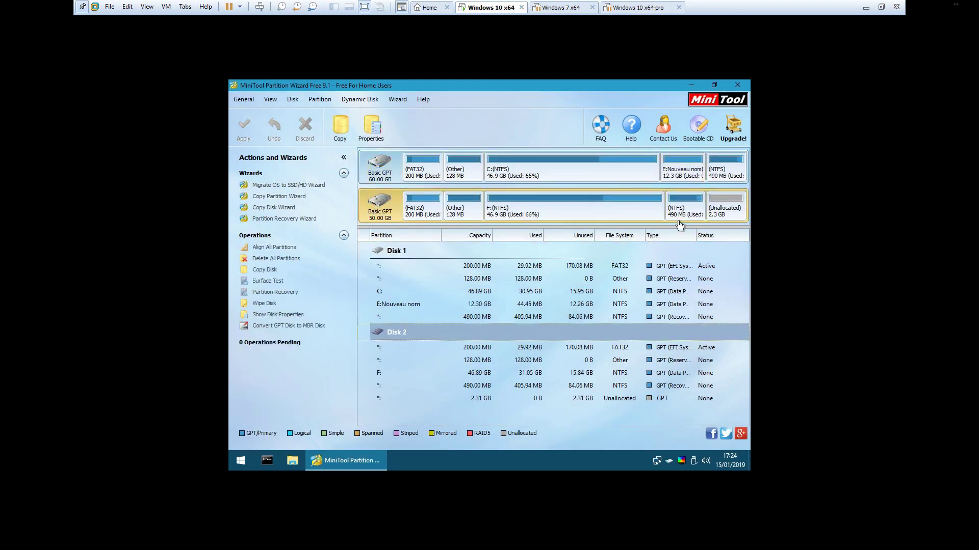
{"action": "left_click", "coordinate": [728, 214]}
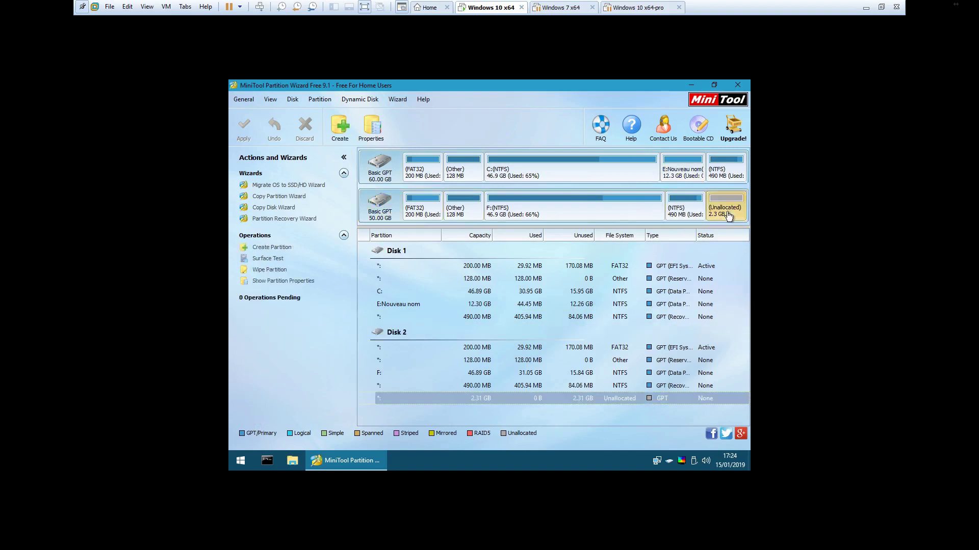
{"action": "left_click", "coordinate": [424, 175]}
{"action": "right_click", "coordinate": [425, 175]}
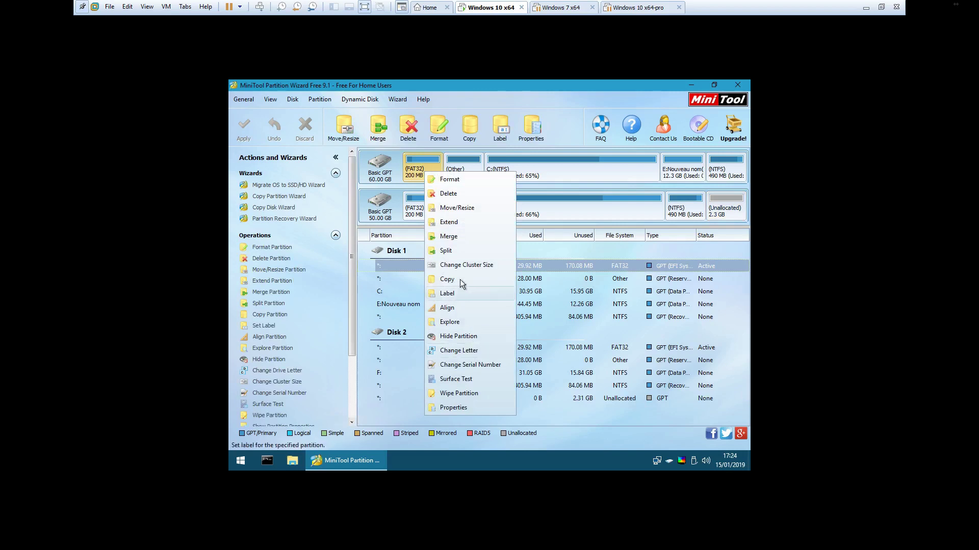
{"action": "left_click", "coordinate": [448, 193]}
{"action": "left_click", "coordinate": [464, 174]}
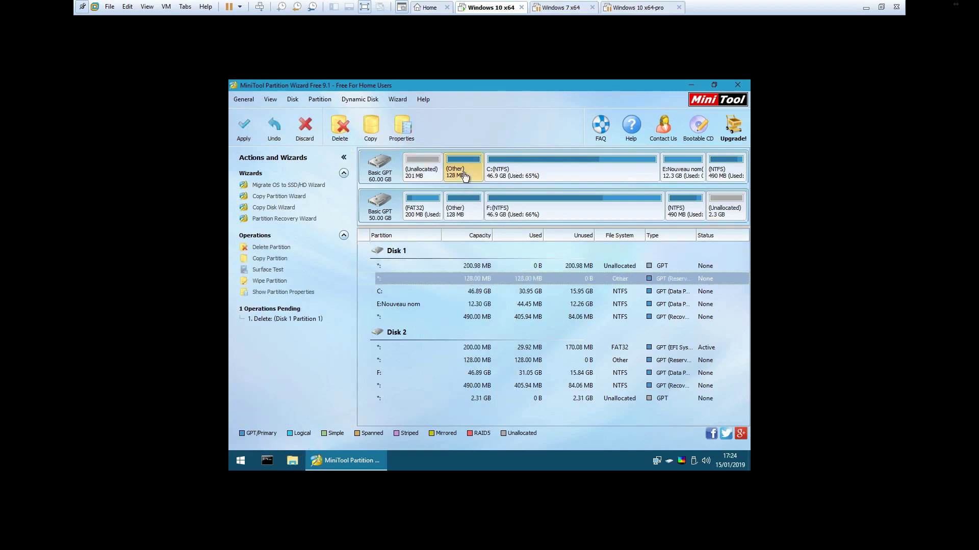
{"action": "right_click", "coordinate": [463, 174]}
{"action": "left_click", "coordinate": [487, 180]}
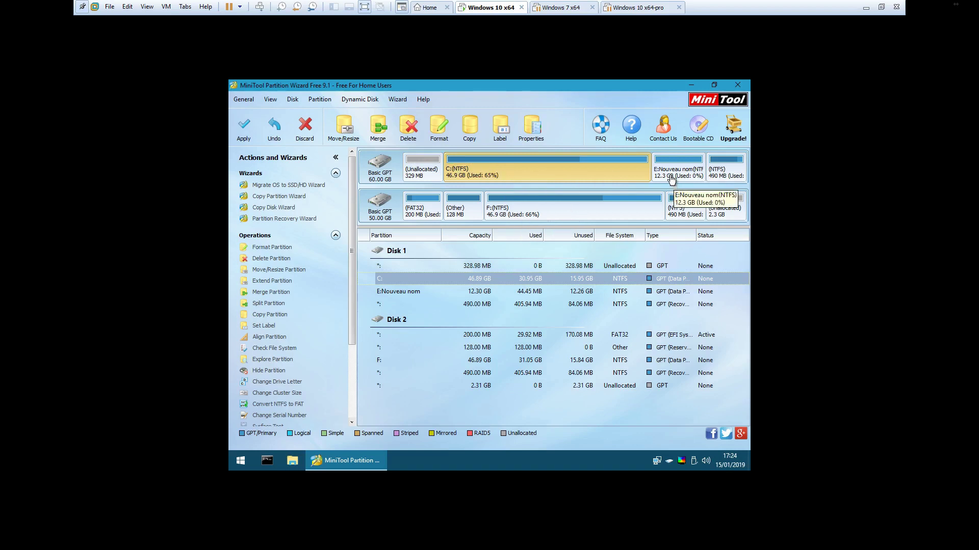
- Delete the 490 MB NTFS recovery partition at the end of Disk 1
{"action": "left_click", "coordinate": [730, 175]}
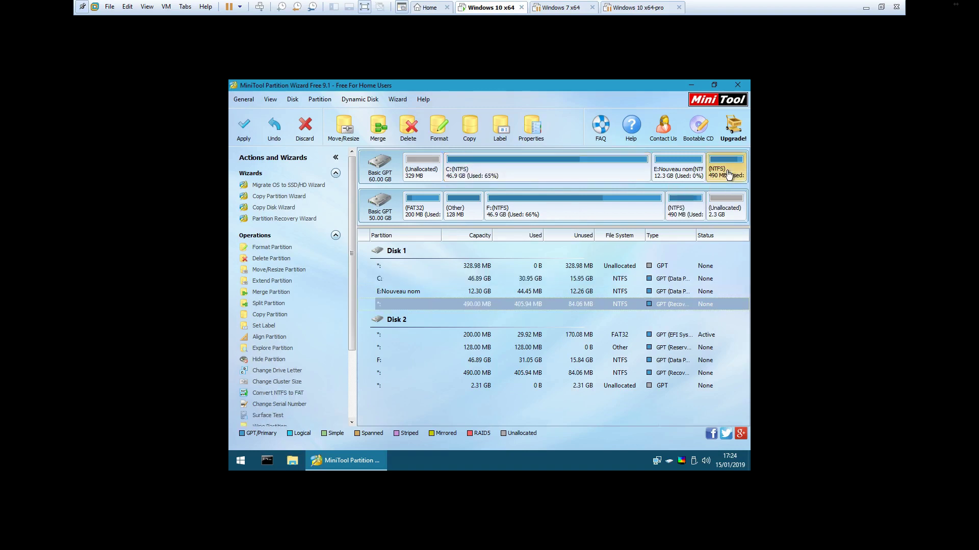
{"action": "right_click", "coordinate": [729, 175]}
{"action": "left_click", "coordinate": [706, 201]}
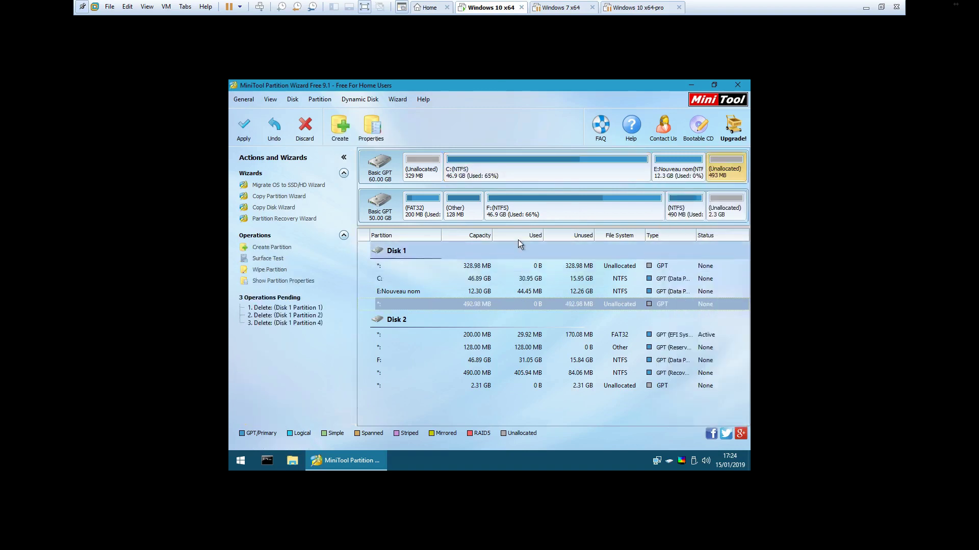
- Try to merge partitions on Disk 1, starting from E: and from C:
{"action": "left_click", "coordinate": [681, 175]}
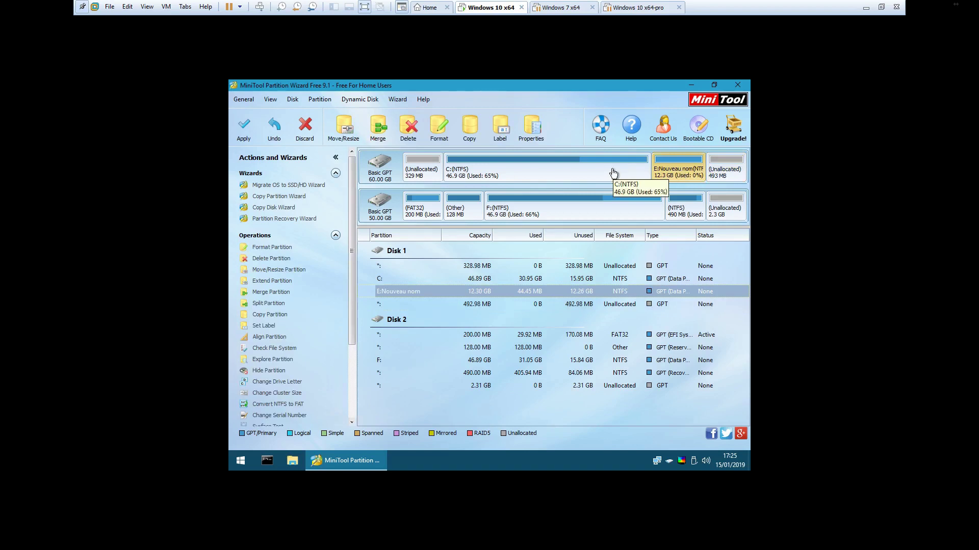
{"action": "left_click", "coordinate": [379, 130]}
{"action": "left_click", "coordinate": [497, 283]}
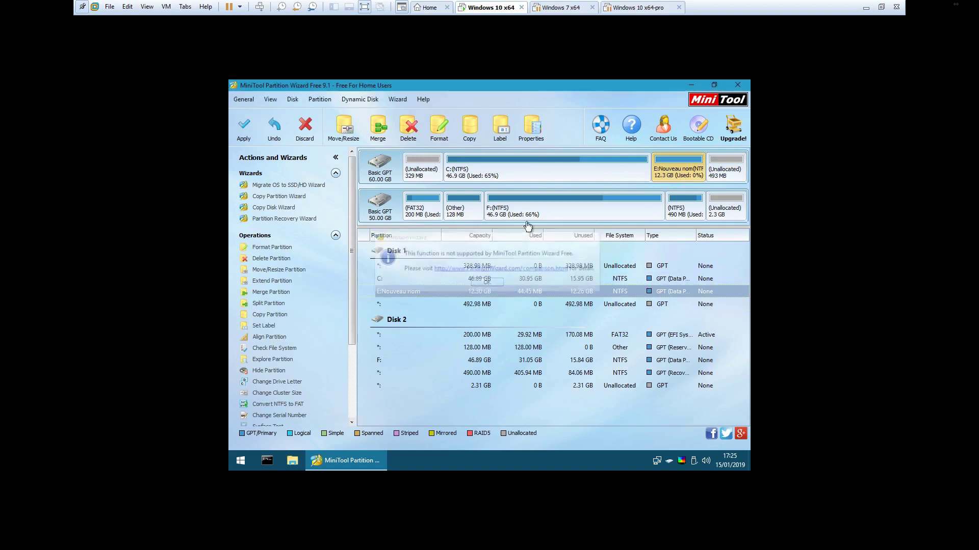
{"action": "left_click", "coordinate": [538, 171]}
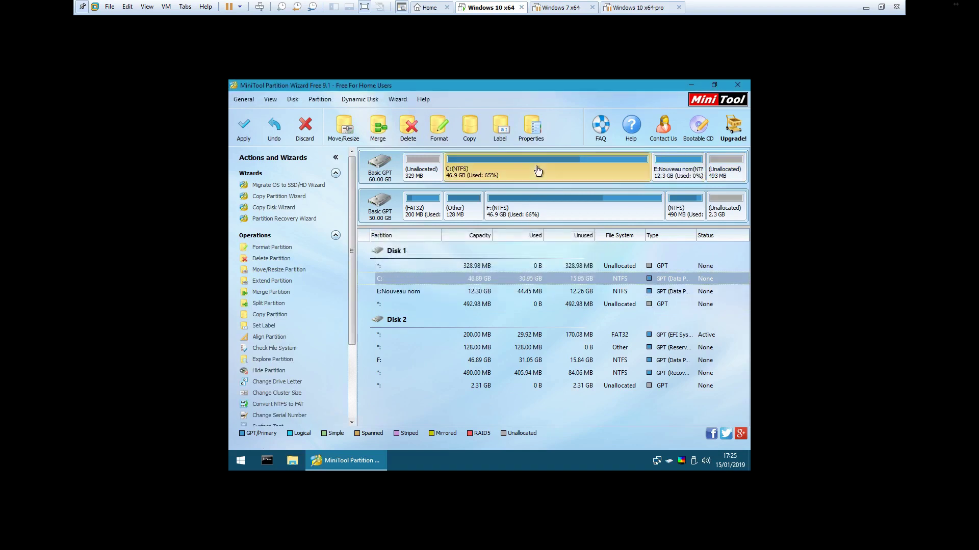
{"action": "left_click", "coordinate": [377, 130]}
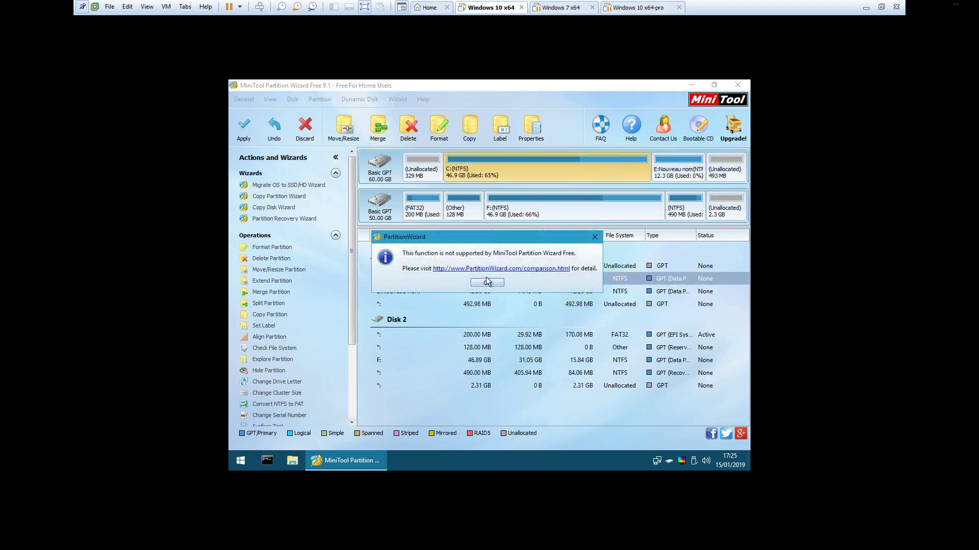
{"action": "key", "text": "Return"}
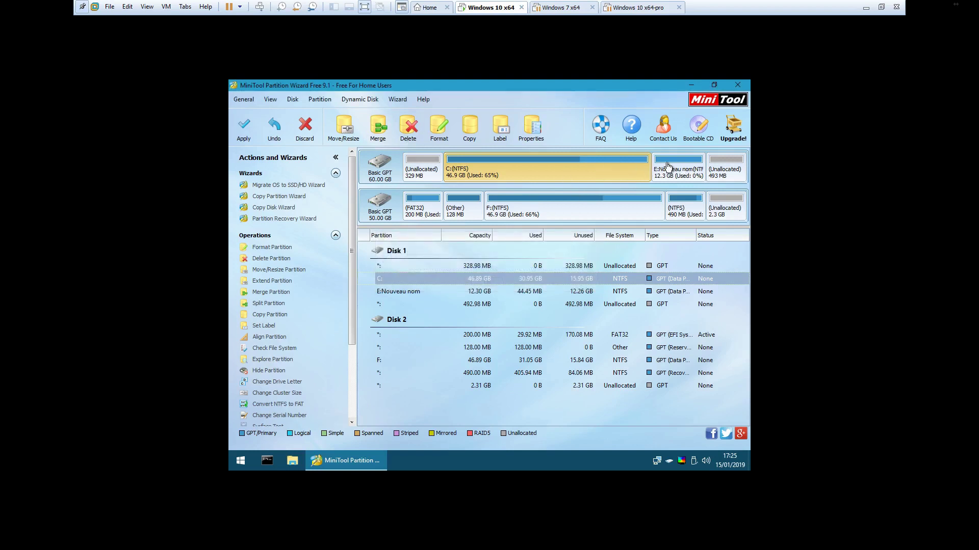
- Move partition C: to the beginning of Disk 1, so that the unallocated space lies after it
{"action": "right_click", "coordinate": [482, 173]}
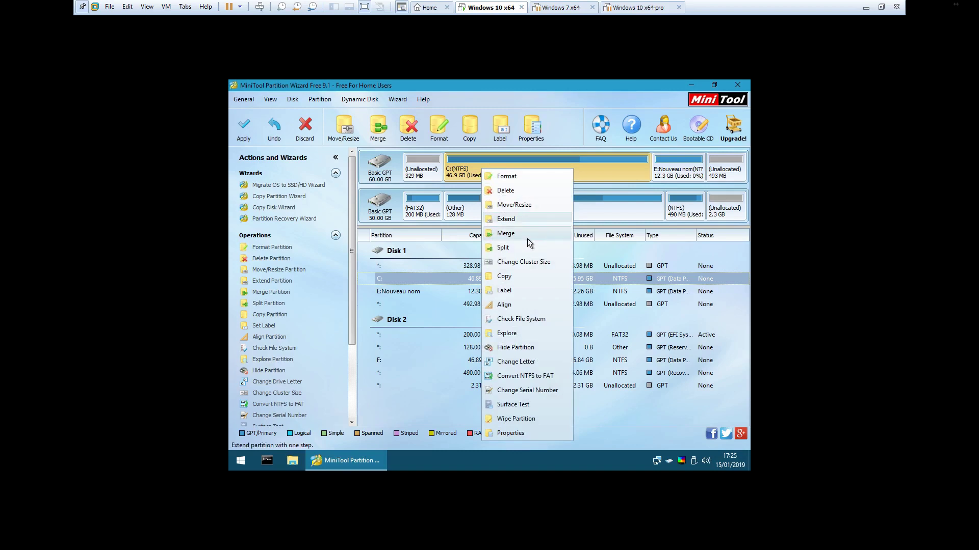
{"action": "left_click", "coordinate": [523, 205]}
{"action": "left_click_drag", "start_coordinate": [360, 241], "coordinate": [318, 240]}
{"action": "left_click", "coordinate": [537, 361]}
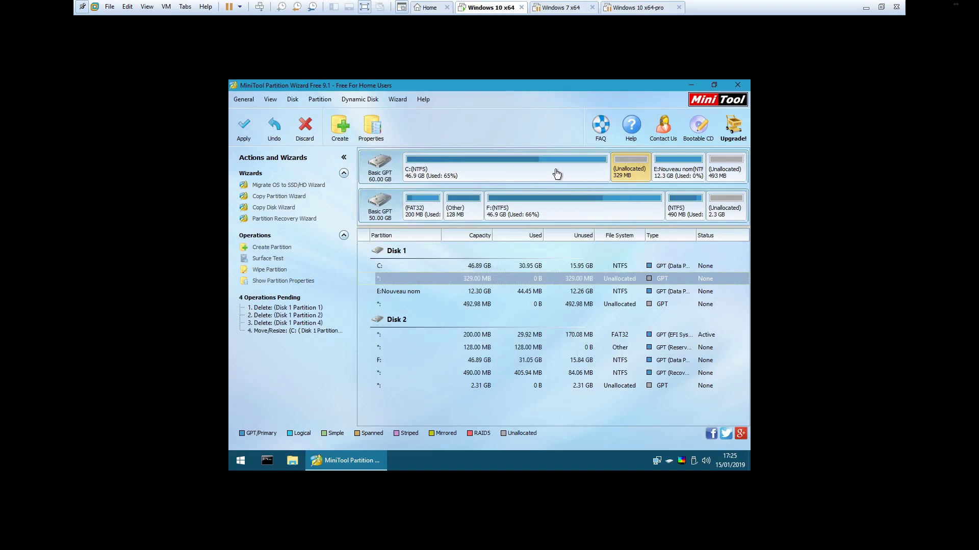
- Extend partition C: to about 47.2 GB, using all the unallocated space directly after it
{"action": "right_click", "coordinate": [534, 170]}
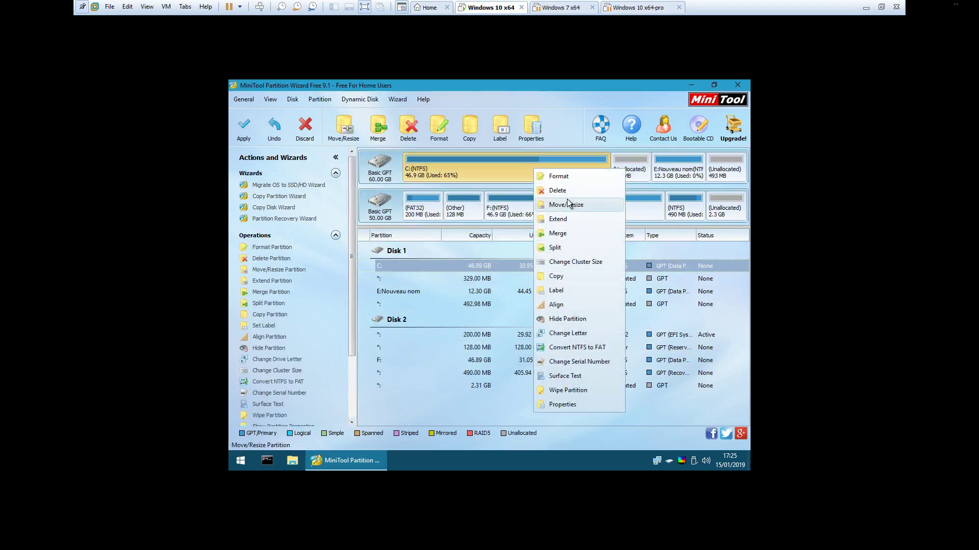
{"action": "left_click", "coordinate": [574, 205]}
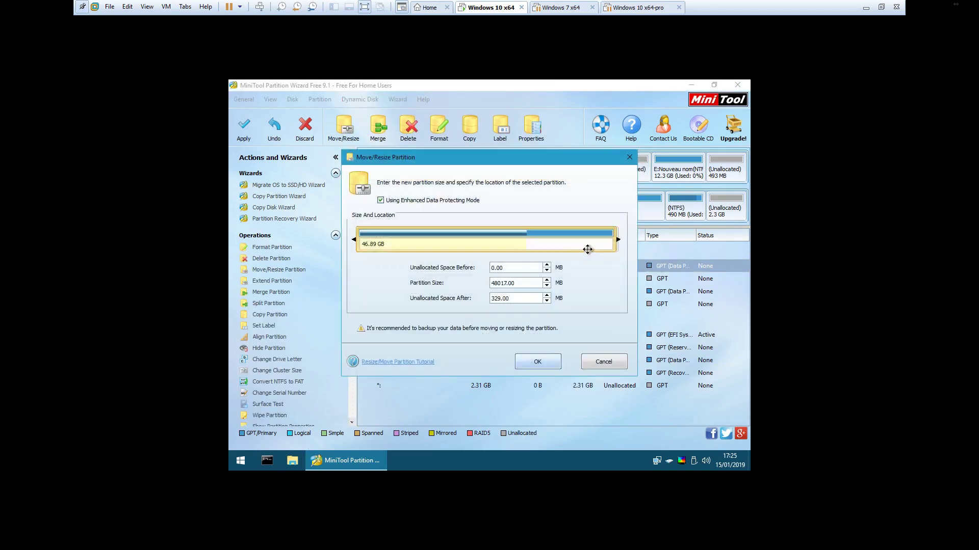
{"action": "left_click_drag", "start_coordinate": [617, 237], "coordinate": [645, 241]}
{"action": "left_click", "coordinate": [550, 363]}
- Extend partition E: on Disk 1 to about 12.78 GB, taking up the unallocated space at the disk's end
{"action": "left_click", "coordinate": [684, 176]}
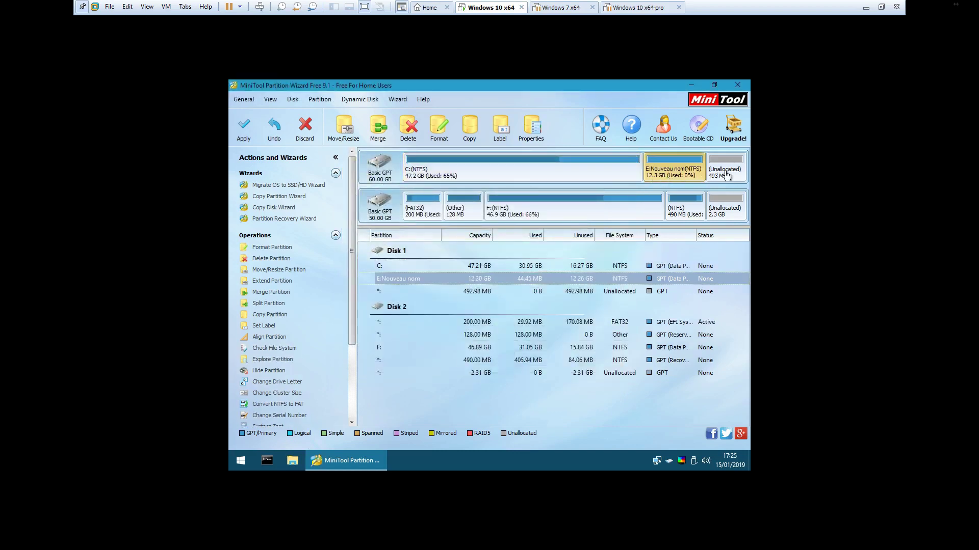
{"action": "right_click", "coordinate": [663, 173]}
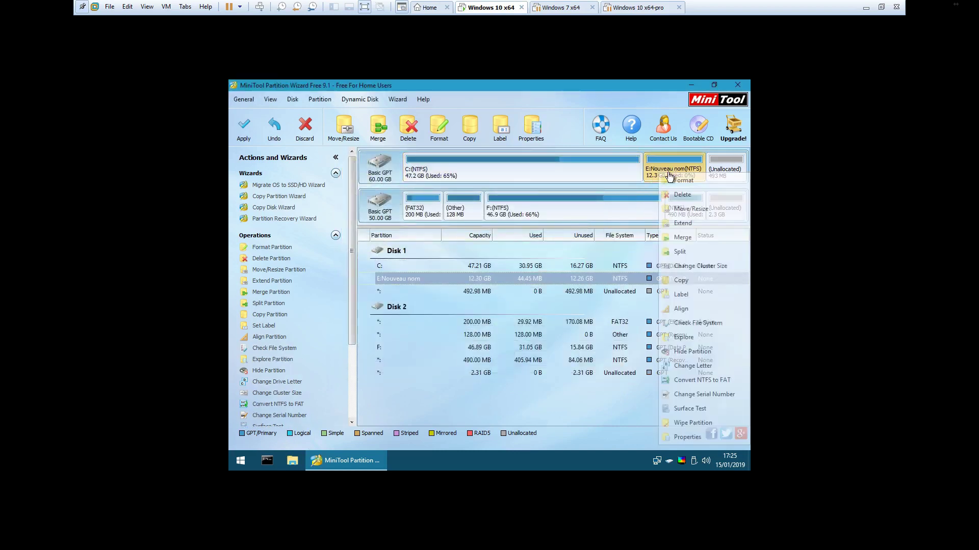
{"action": "left_click", "coordinate": [695, 210]}
{"action": "left_click_drag", "start_coordinate": [608, 240], "coordinate": [618, 240]}
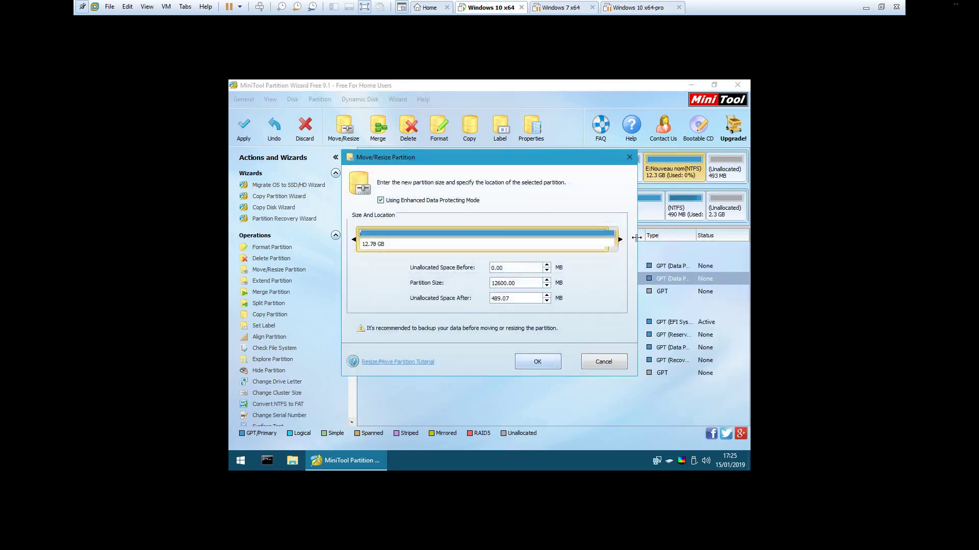
{"action": "left_click", "coordinate": [537, 361]}
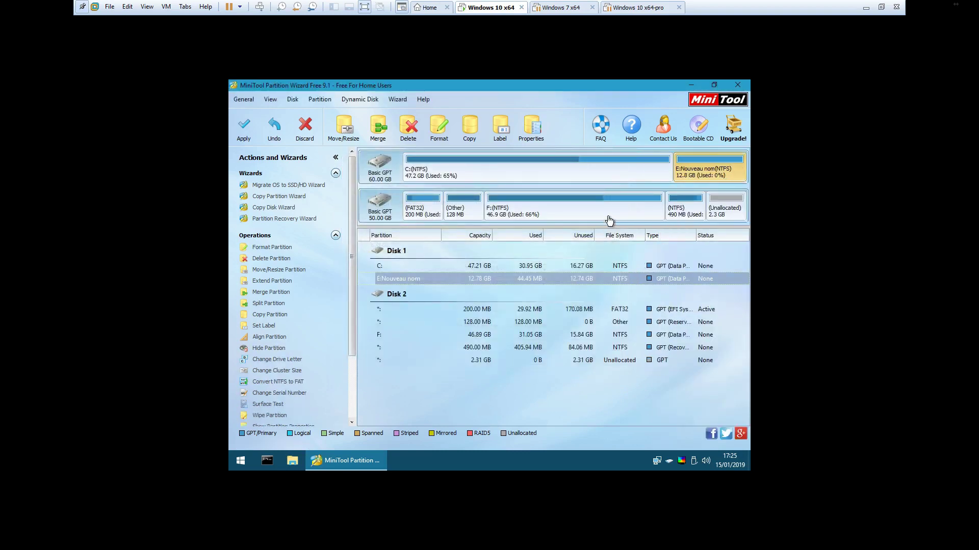
- Extend the 490 MB recovery partition on Disk 2 to about 2852 MB, up to the end of the disk
{"action": "left_click", "coordinate": [689, 213]}
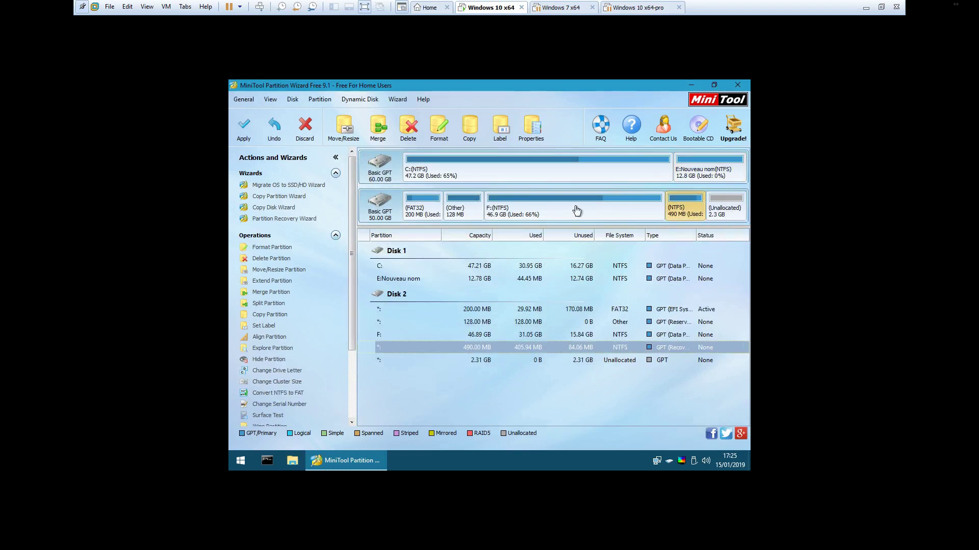
{"action": "right_click", "coordinate": [686, 213]}
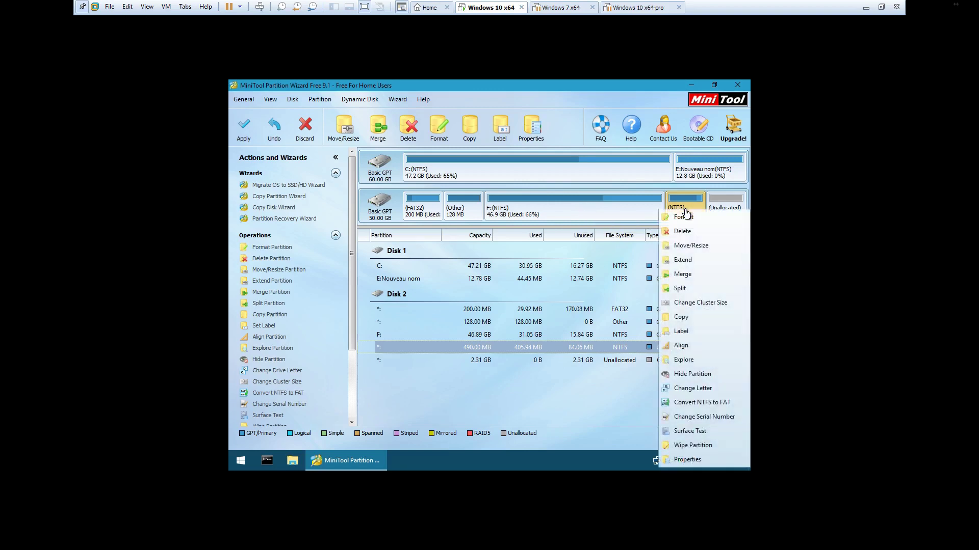
{"action": "left_click", "coordinate": [716, 250]}
{"action": "left_click_drag", "start_coordinate": [401, 240], "coordinate": [648, 238]}
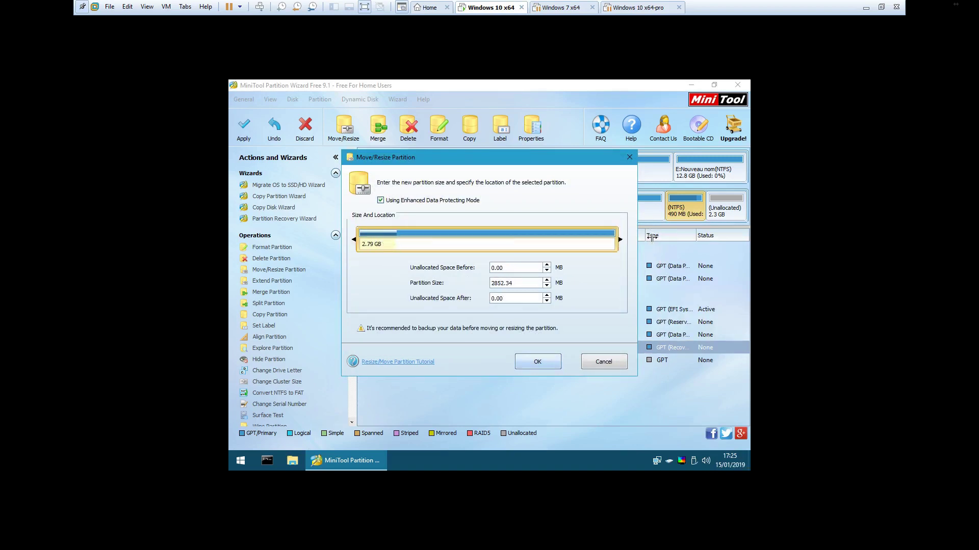
{"action": "left_click", "coordinate": [556, 359]}
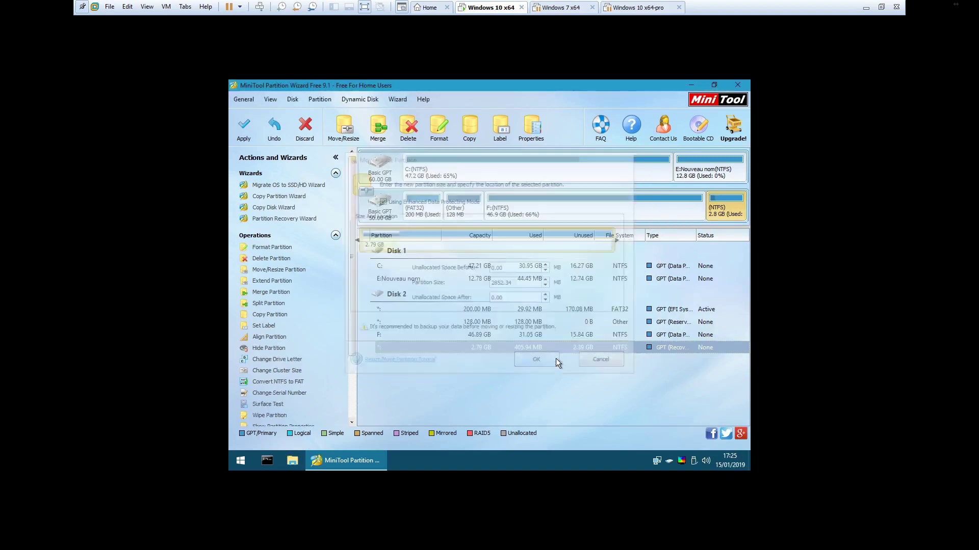
- Try to set the size of Disk 2's recovery partition to 492 MB
{"action": "right_click", "coordinate": [720, 211]}
{"action": "left_click", "coordinate": [702, 248]}
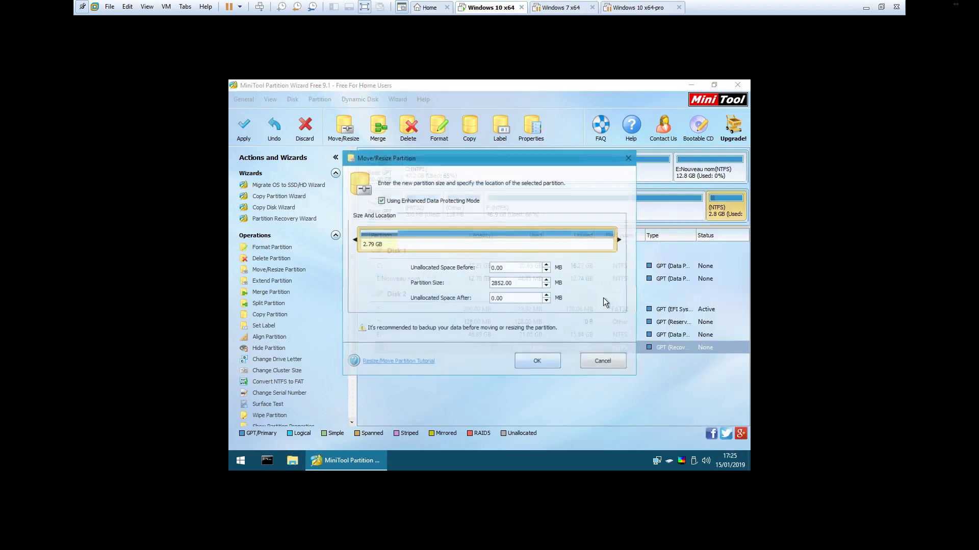
{"action": "left_click_drag", "start_coordinate": [502, 283], "coordinate": [469, 283]}
{"action": "type", "text": "49"}
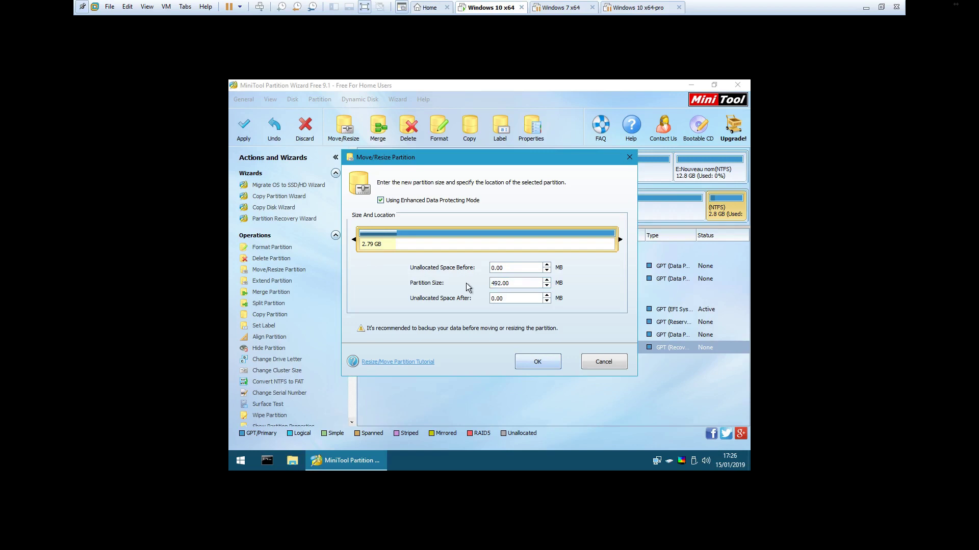
{"action": "key", "text": "Return"}
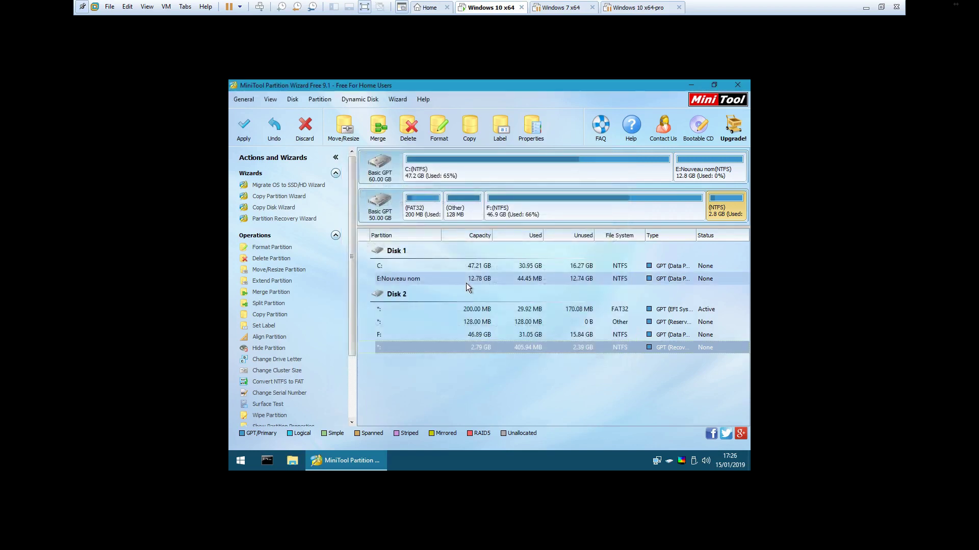
- Shrink Disk 2's recovery partition to about 494 MB at the disk's end, leaving about 2357 MB unallocated before it
{"action": "right_click", "coordinate": [727, 210]}
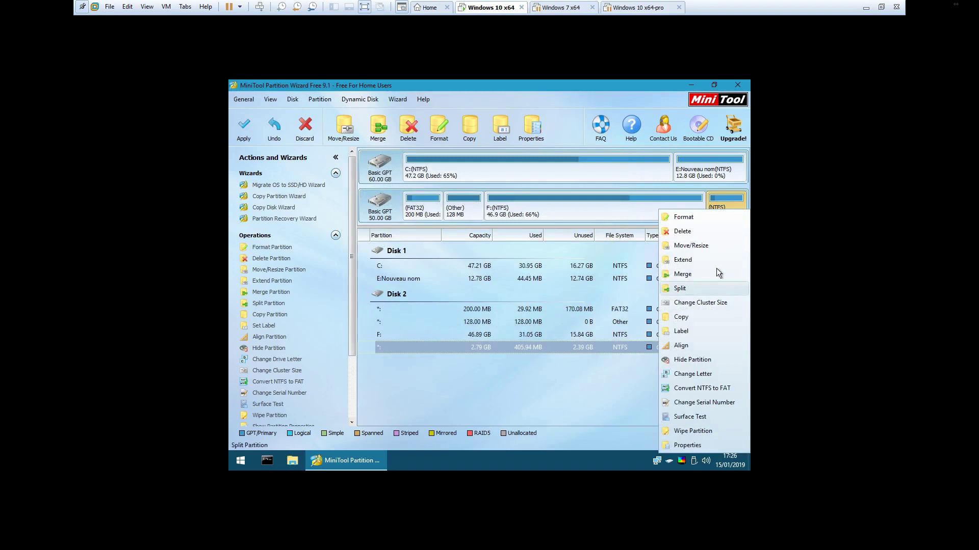
{"action": "left_click", "coordinate": [714, 250]}
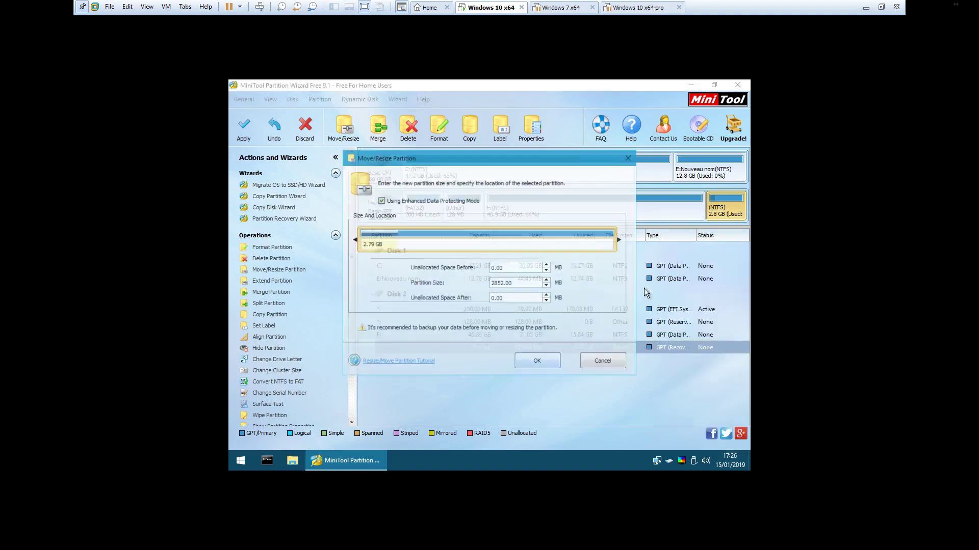
{"action": "double_click", "coordinate": [502, 283]}
{"action": "type", "text": "2494.19"}
{"action": "key", "text": "Tab"}
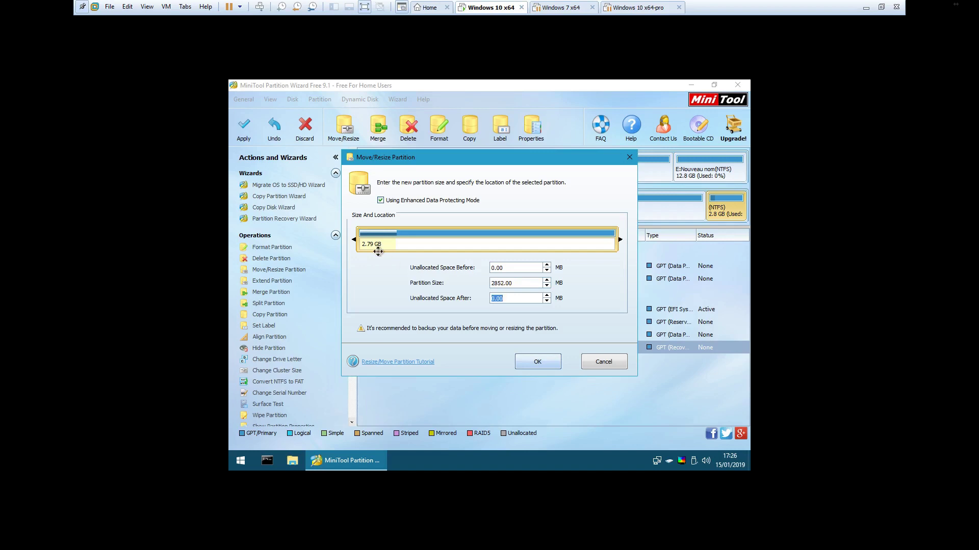
{"action": "left_click_drag", "start_coordinate": [357, 240], "coordinate": [576, 240]}
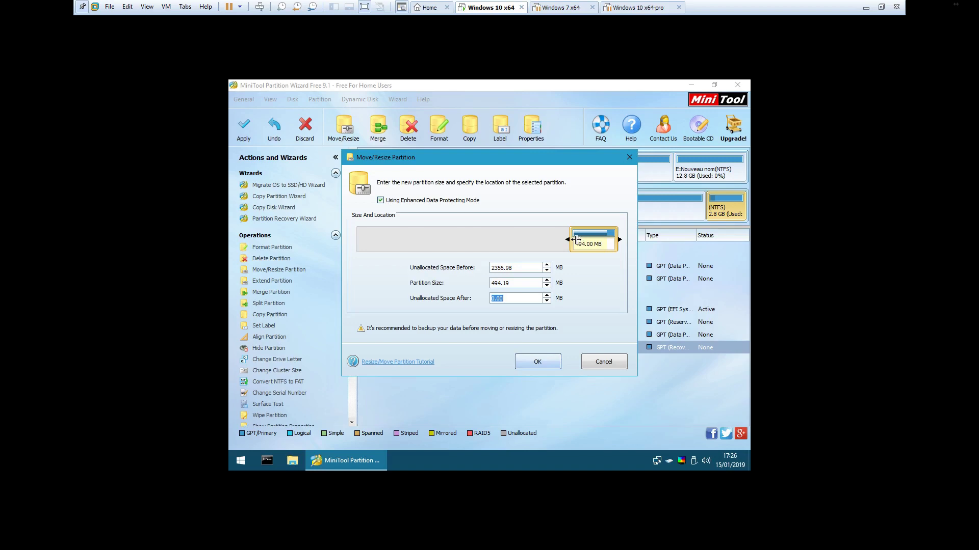
{"action": "left_click", "coordinate": [544, 361]}
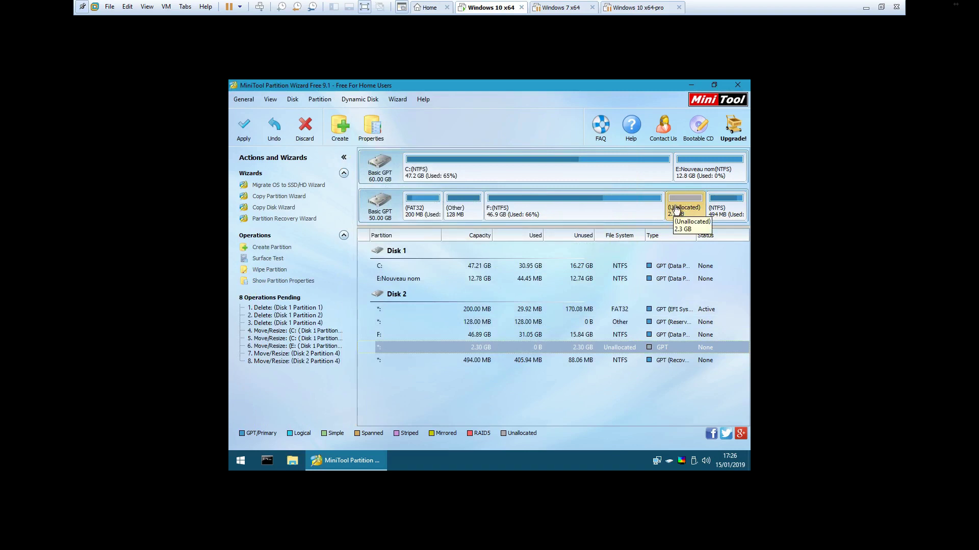
- Extend partition F: on Disk 2 to 50376 MB, taking up all the unallocated space after it
{"action": "left_click", "coordinate": [580, 212]}
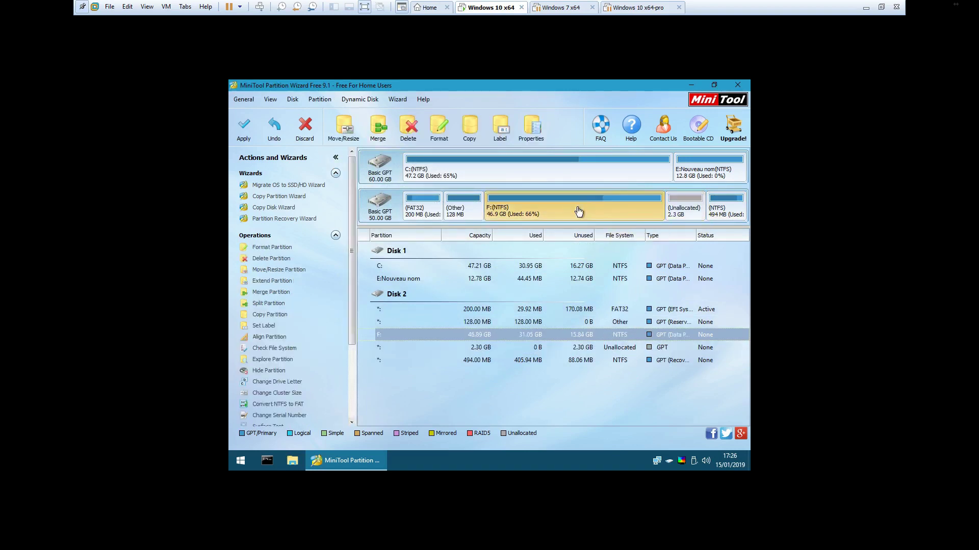
{"action": "right_click", "coordinate": [578, 212]}
{"action": "left_click", "coordinate": [625, 114]}
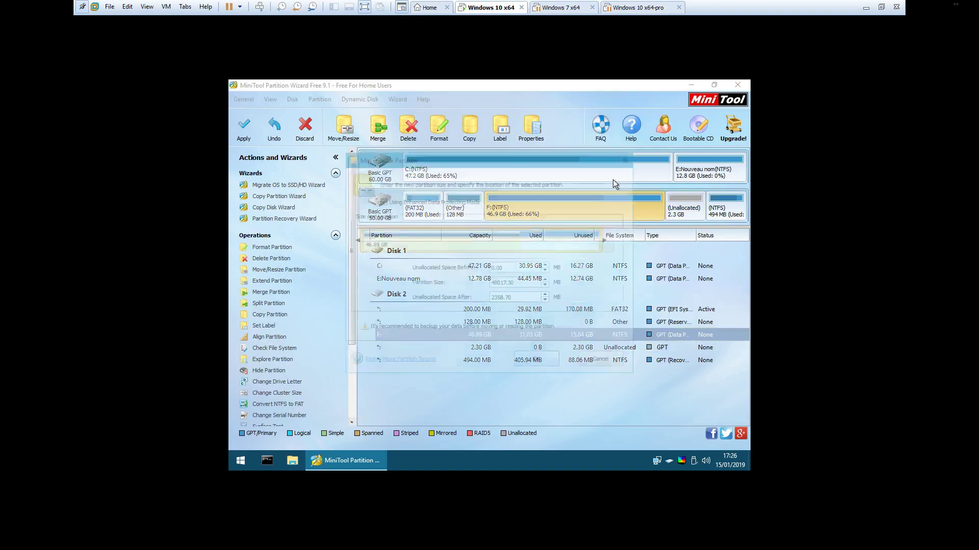
{"action": "left_click_drag", "start_coordinate": [603, 240], "coordinate": [620, 239]}
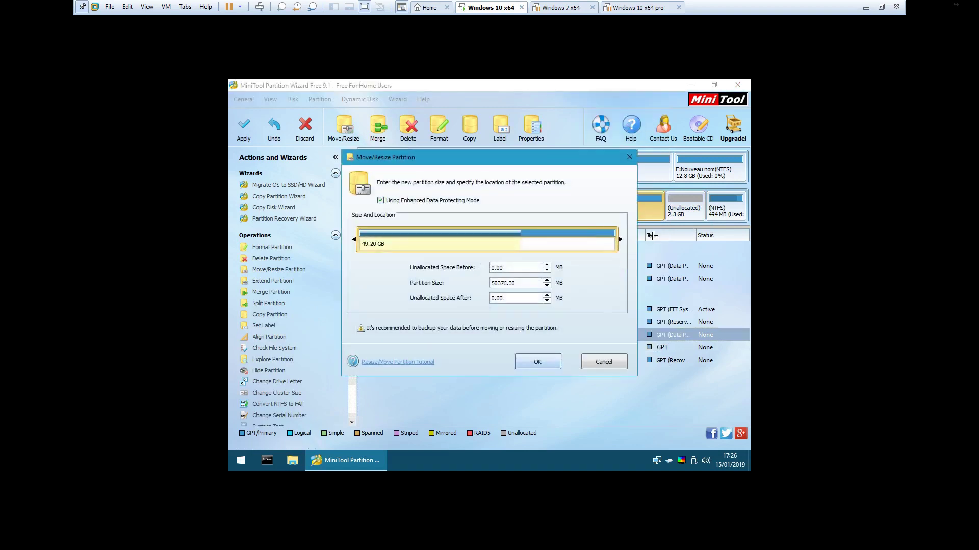
{"action": "left_click", "coordinate": [544, 359]}
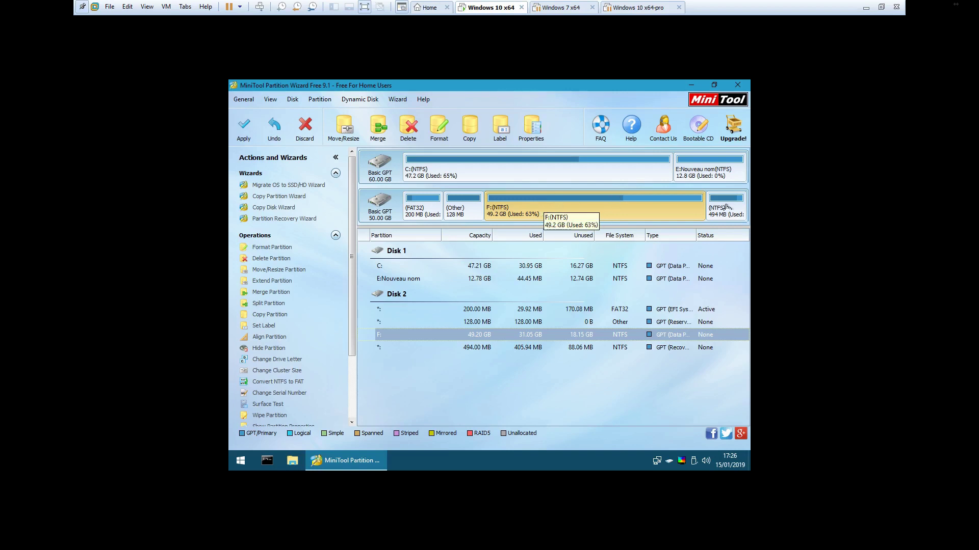
- Apply all the pending delete and move/resize operations to both disks
{"action": "left_click", "coordinate": [244, 127]}
{"action": "left_click", "coordinate": [468, 291]}
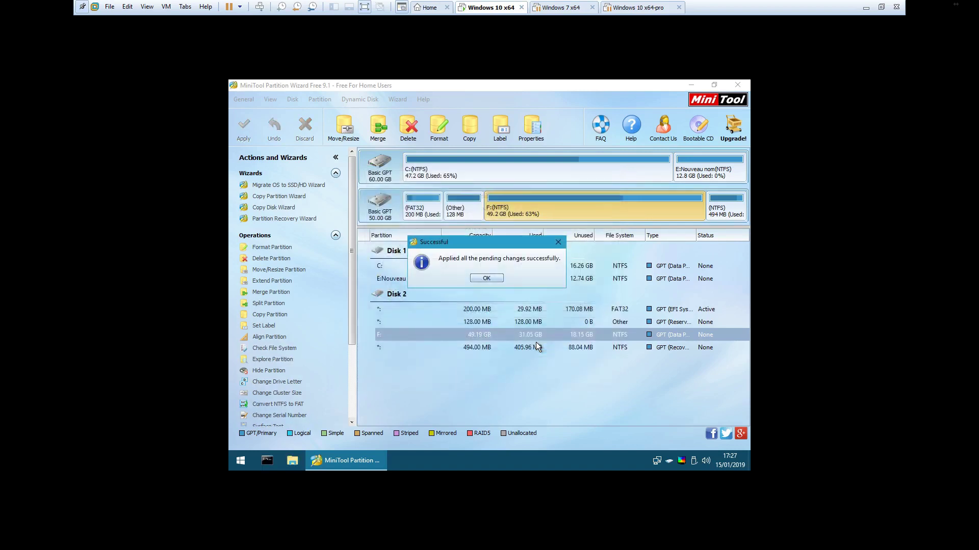
{"action": "left_click", "coordinate": [486, 279]}
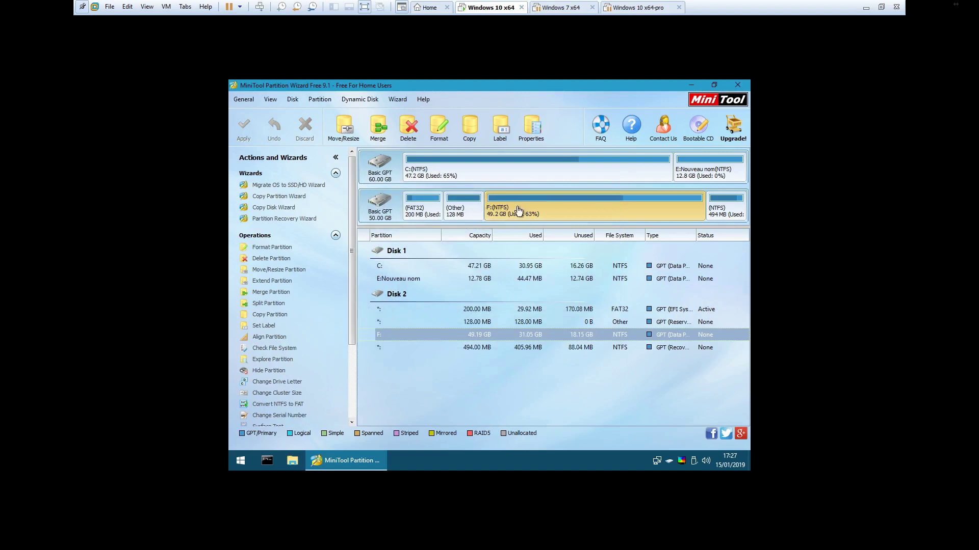
- Switch to File Explorer and quick-format the old system volume C: as NTFS with 4096-byte allocation units
{"action": "right_click", "coordinate": [512, 173]}
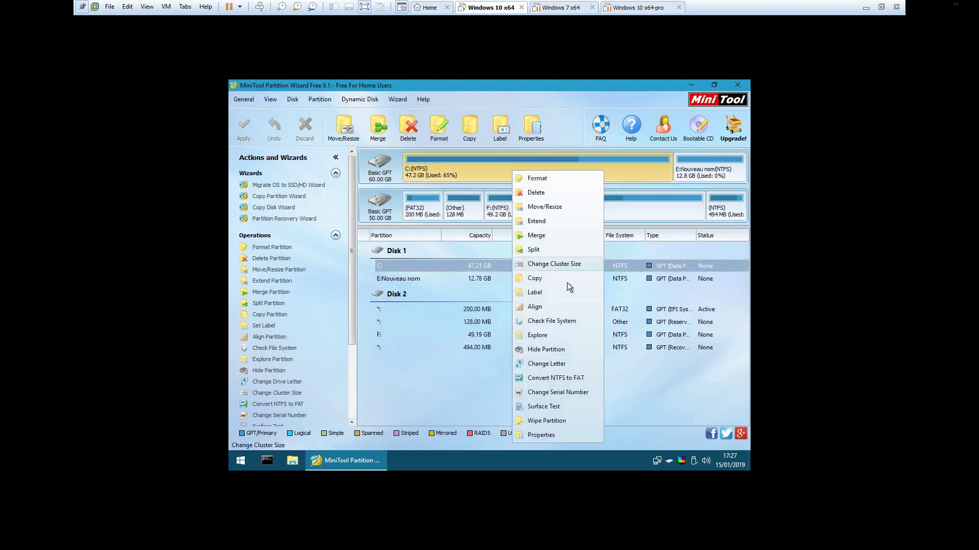
{"action": "left_click", "coordinate": [289, 458]}
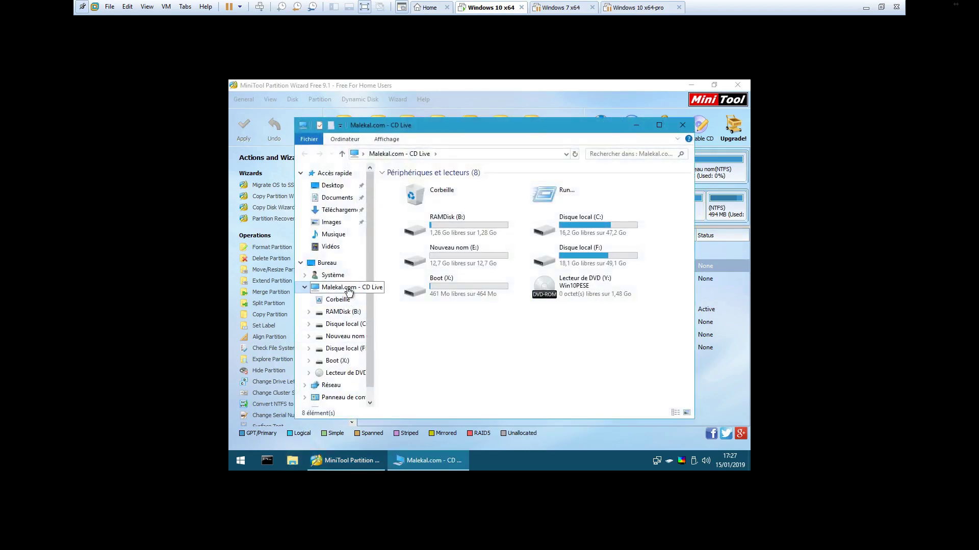
{"action": "left_click", "coordinate": [346, 328]}
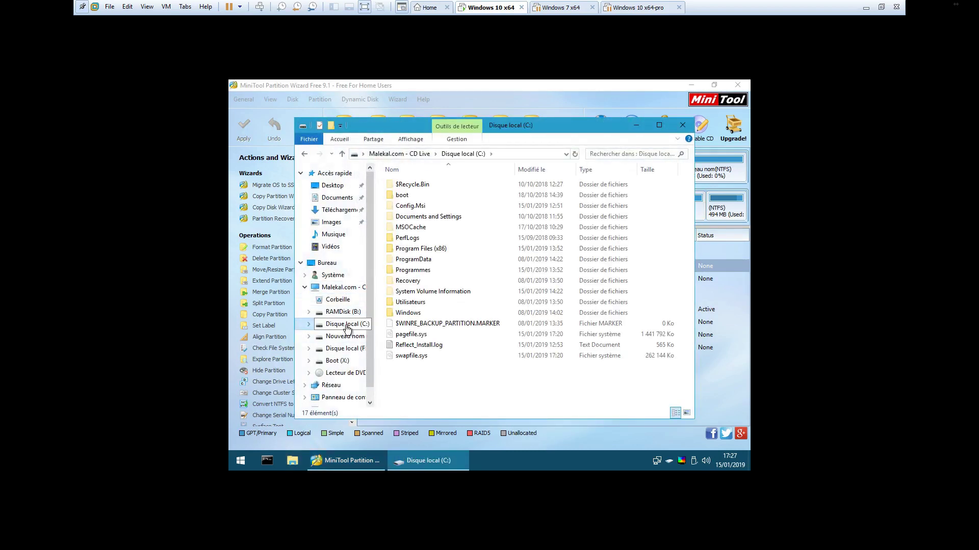
{"action": "right_click", "coordinate": [347, 327]}
{"action": "left_click", "coordinate": [426, 258]}
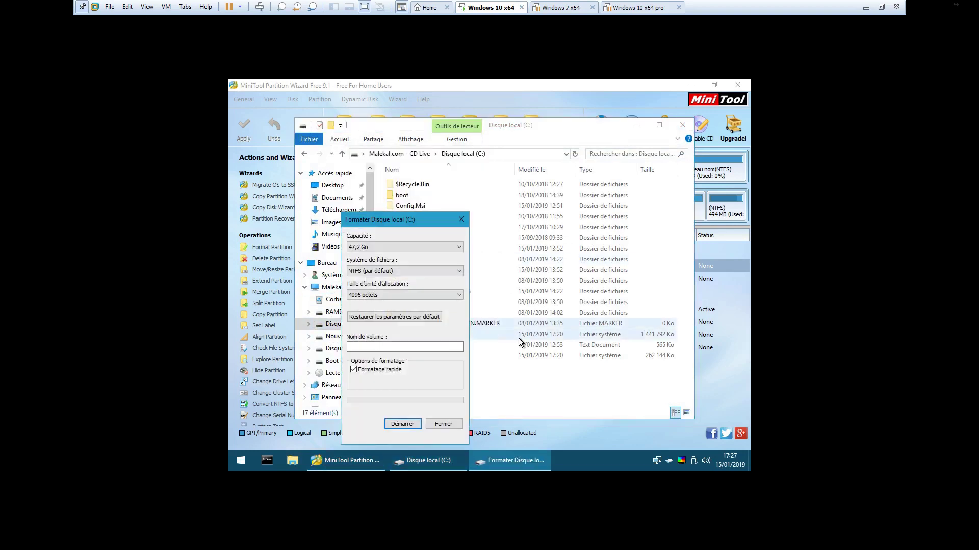
{"action": "left_click", "coordinate": [417, 424]}
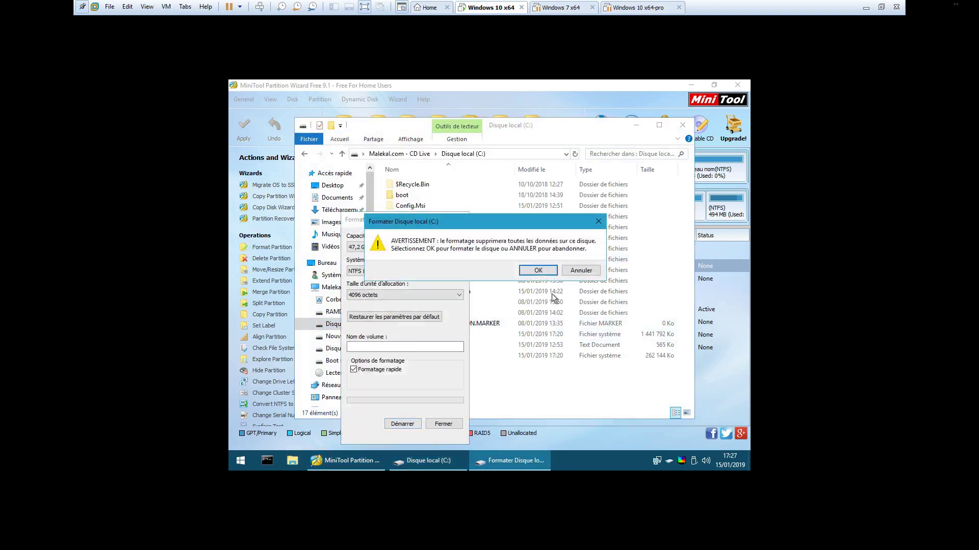
{"action": "left_click", "coordinate": [536, 271]}
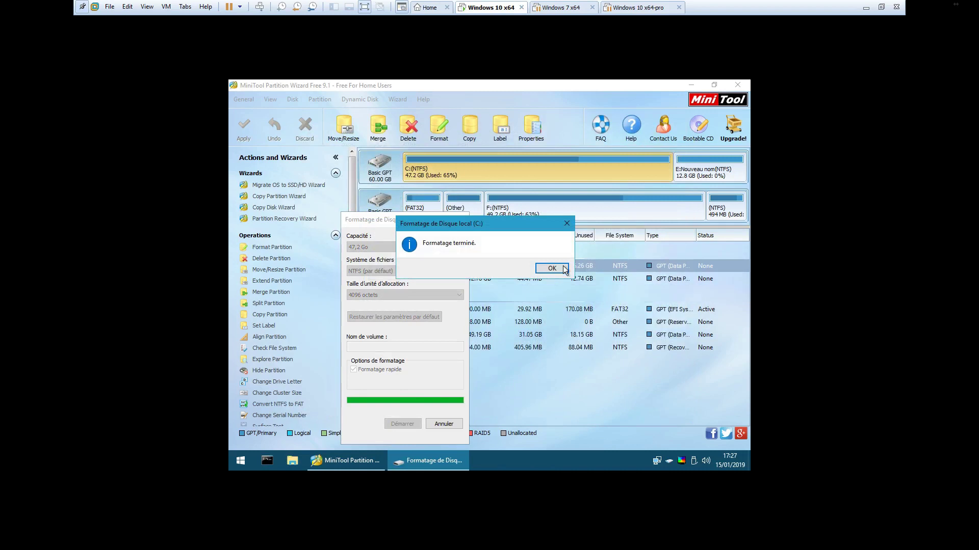
{"action": "left_click", "coordinate": [560, 267]}
{"action": "left_click", "coordinate": [444, 425]}
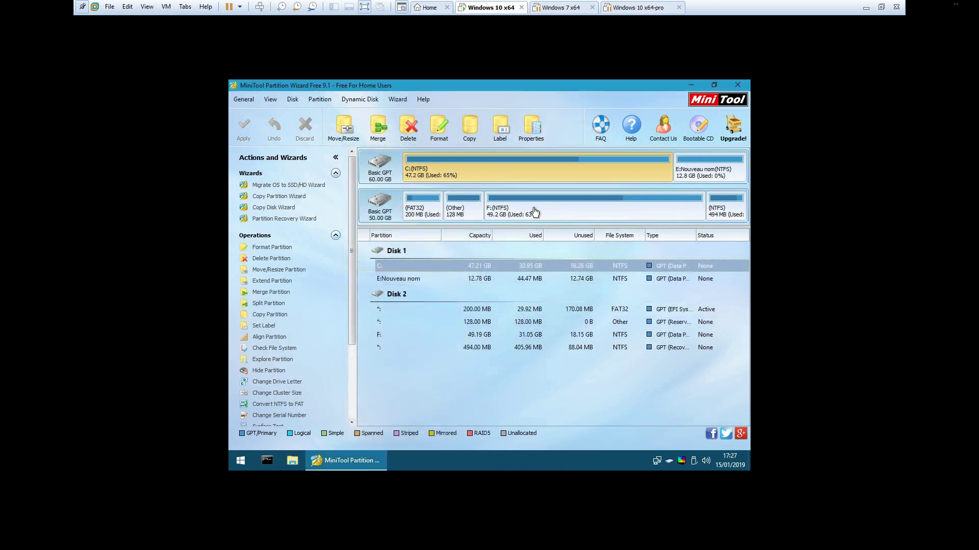
- Create the boot files for the cloned Windows on F: from a command prompt with bcdboot F:\Windows /l fr-fr
{"action": "left_click", "coordinate": [532, 211]}
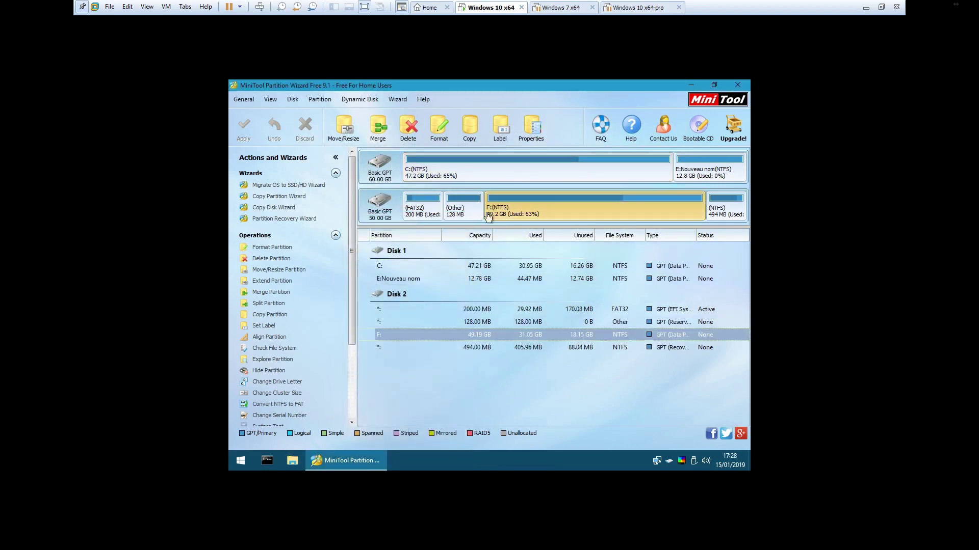
{"action": "left_click", "coordinate": [268, 462]}
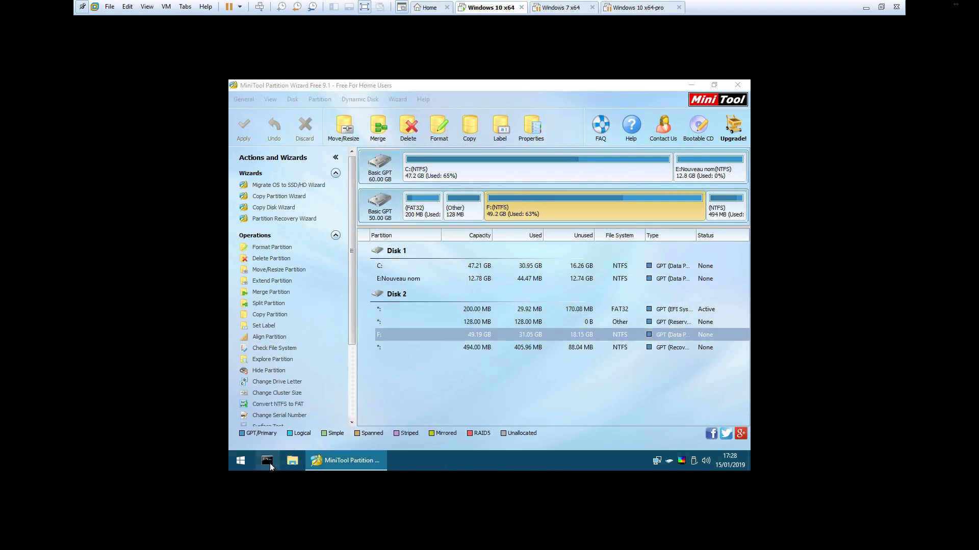
{"action": "left_click_drag", "start_coordinate": [443, 101], "coordinate": [460, 238]}
{"action": "type", "text": "bcdboot F:\\Windows /l fr-fr"}
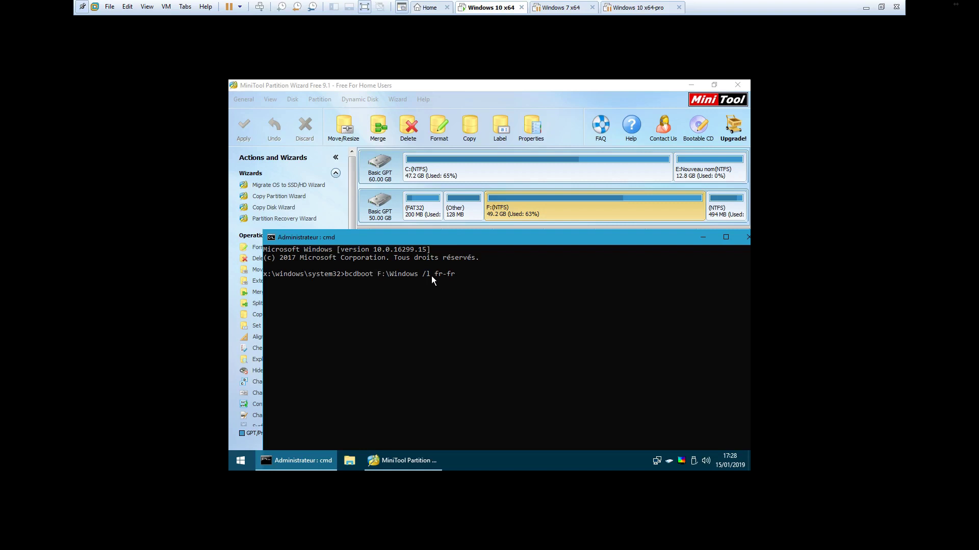
{"action": "key", "text": "Return"}
{"action": "left_click_drag", "start_coordinate": [541, 239], "coordinate": [525, 233]}
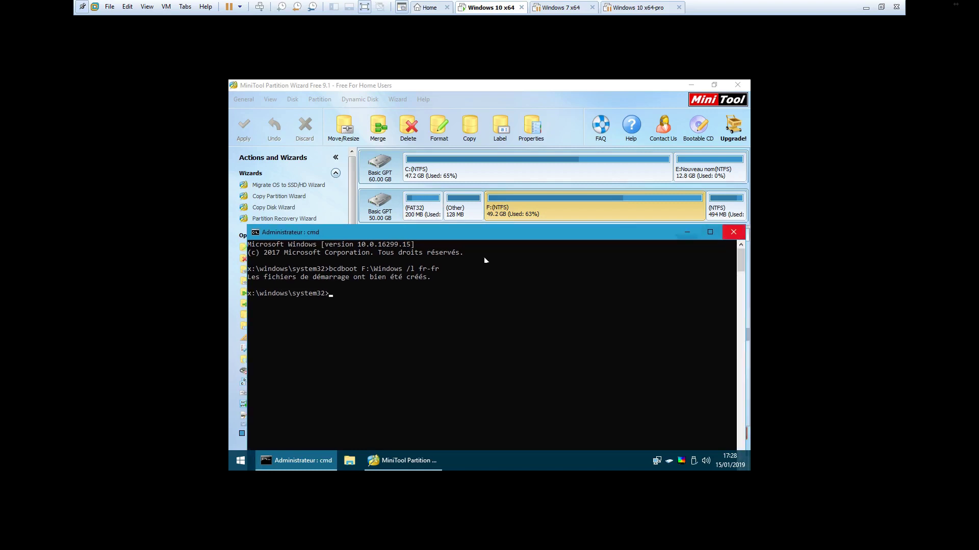
{"action": "left_click", "coordinate": [733, 233]}
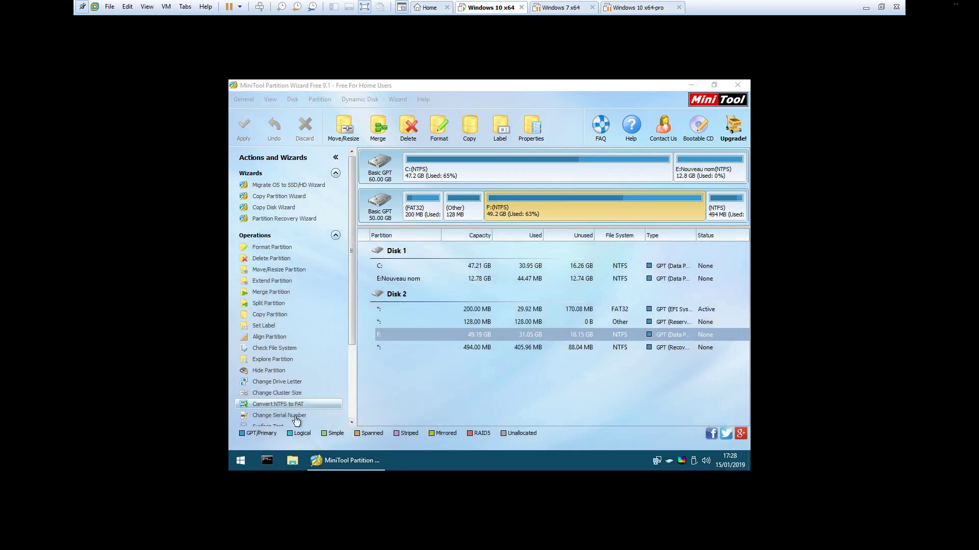
- Restart the PC from the live session and sign in to Windows with the account password
{"action": "right_click", "coordinate": [241, 461]}
{"action": "left_click", "coordinate": [284, 454]}
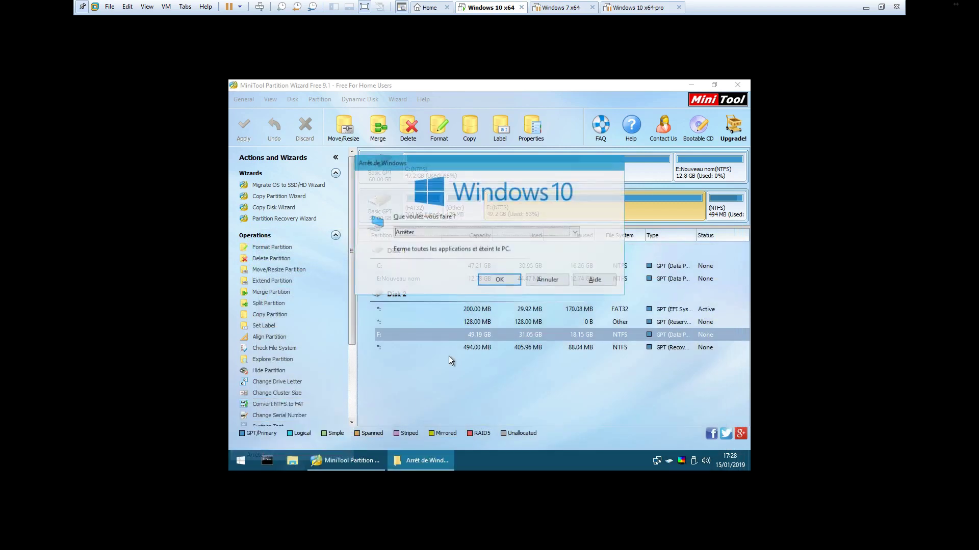
{"action": "left_click", "coordinate": [496, 234]}
{"action": "left_click", "coordinate": [484, 260]}
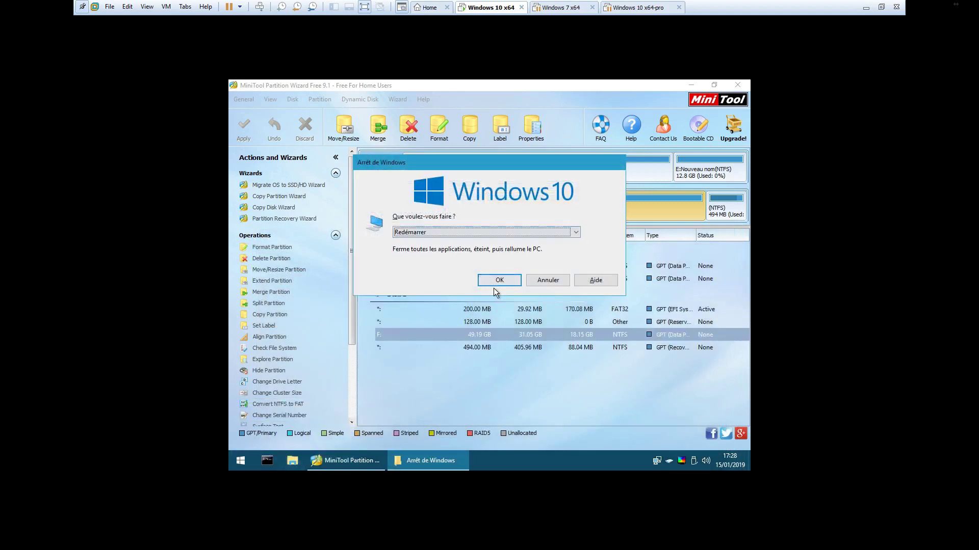
{"action": "left_click", "coordinate": [491, 283]}
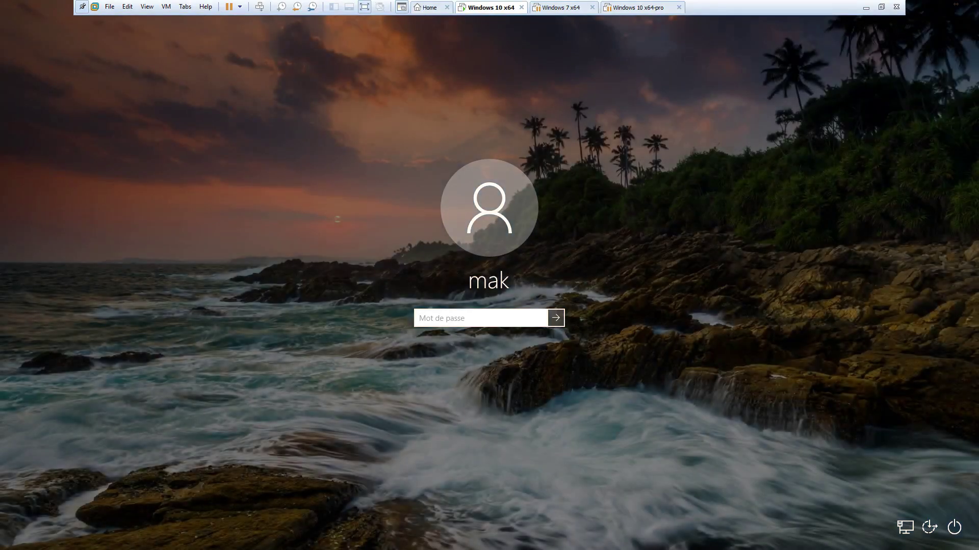
{"action": "type", "text": "••"}
{"action": "key", "text": "Return"}
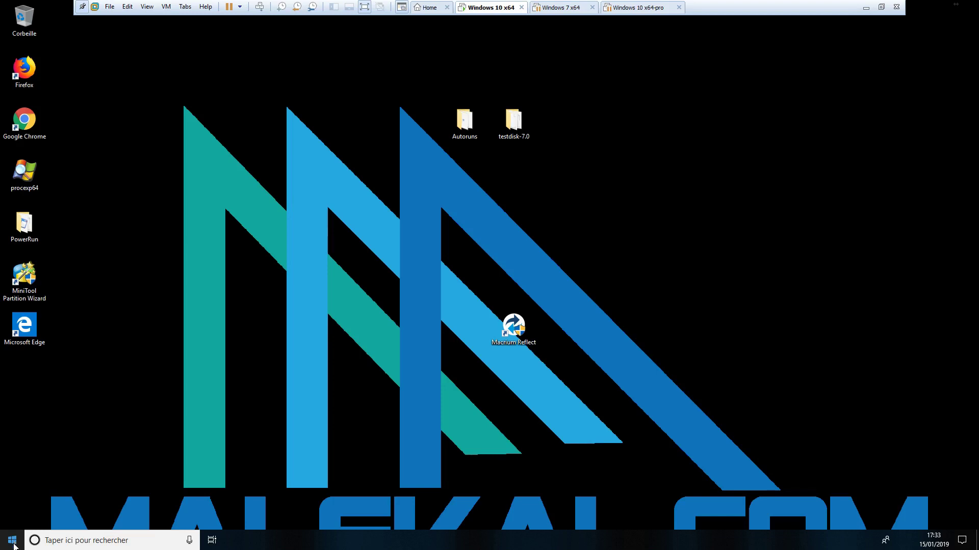
- Open Disk Management full-screen and examine the partition layout of Disque 0 and Disque 1
{"action": "right_click", "coordinate": [13, 542]}
{"action": "left_click", "coordinate": [78, 352]}
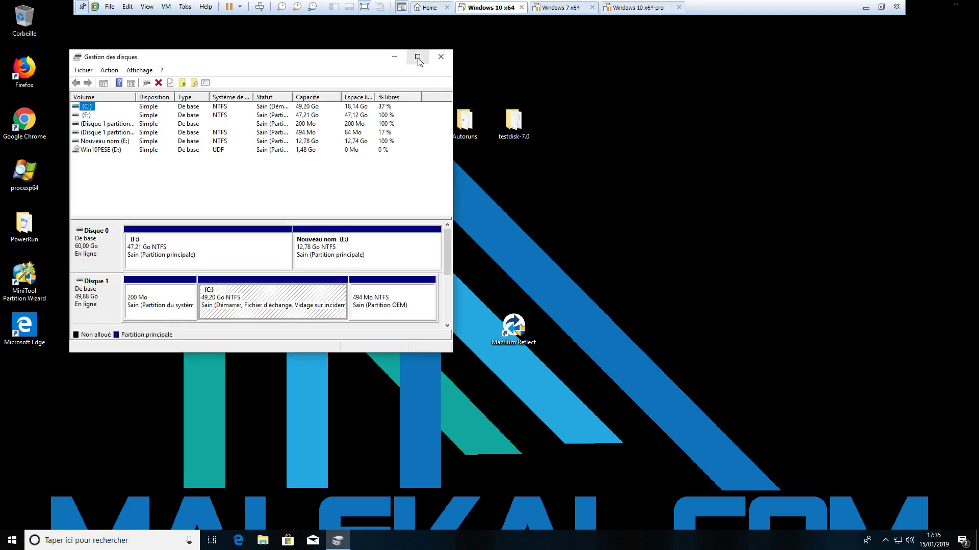
{"action": "left_click", "coordinate": [417, 57]}
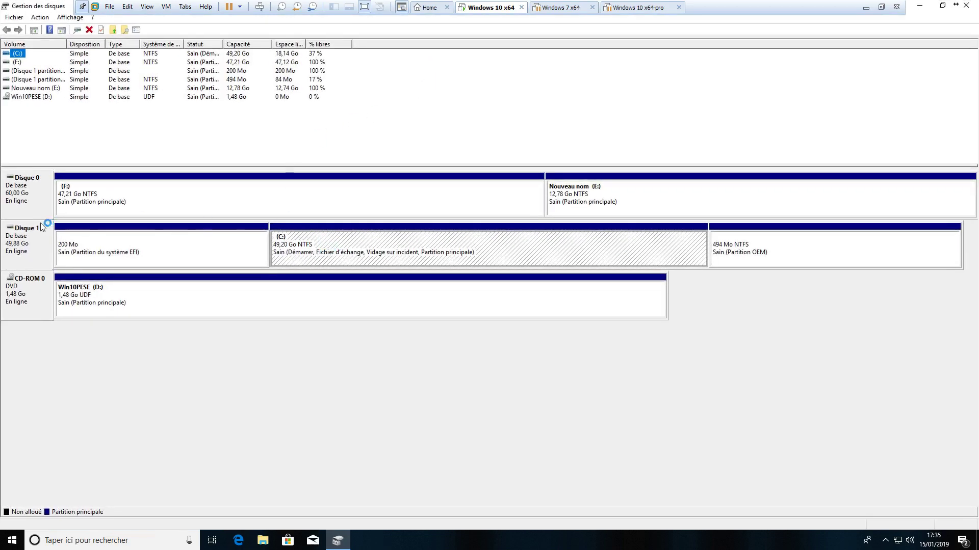
{"action": "left_click", "coordinate": [818, 242]}
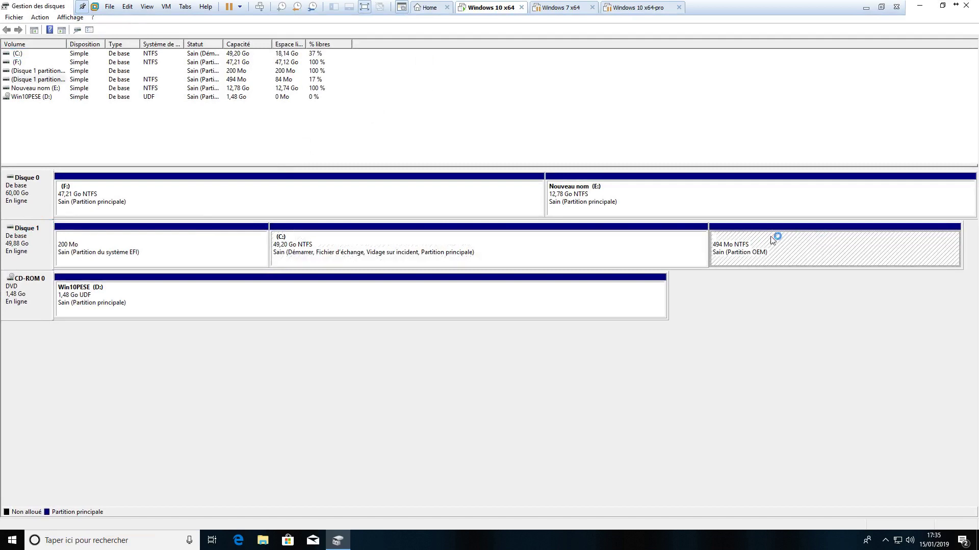
{"action": "left_click", "coordinate": [198, 177]}
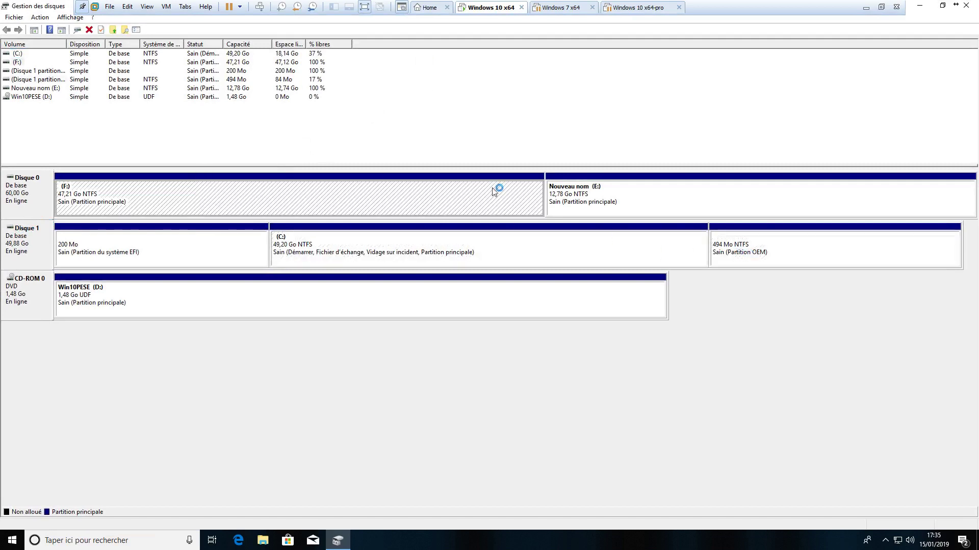
{"action": "left_click", "coordinate": [617, 198]}
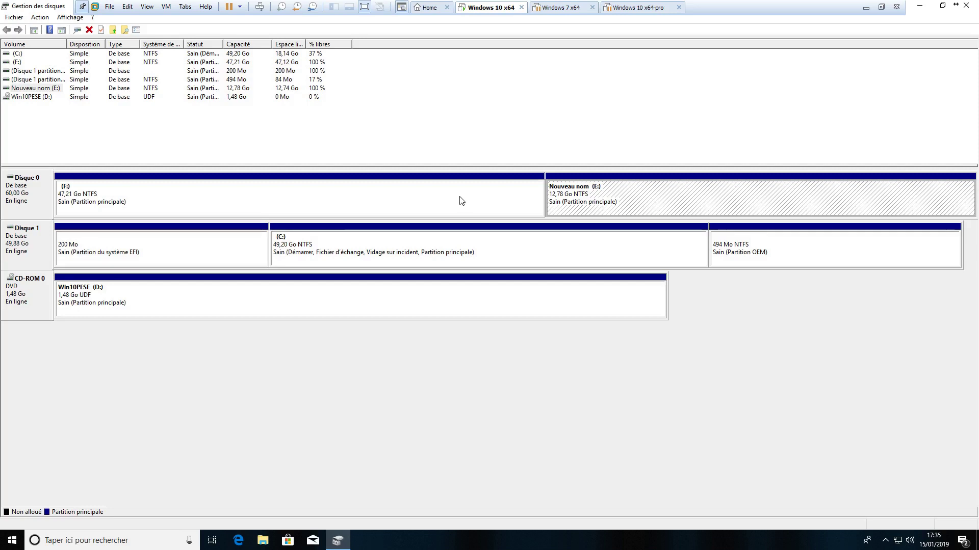
{"action": "left_click", "coordinate": [255, 252]}
{"action": "left_click", "coordinate": [408, 259]}
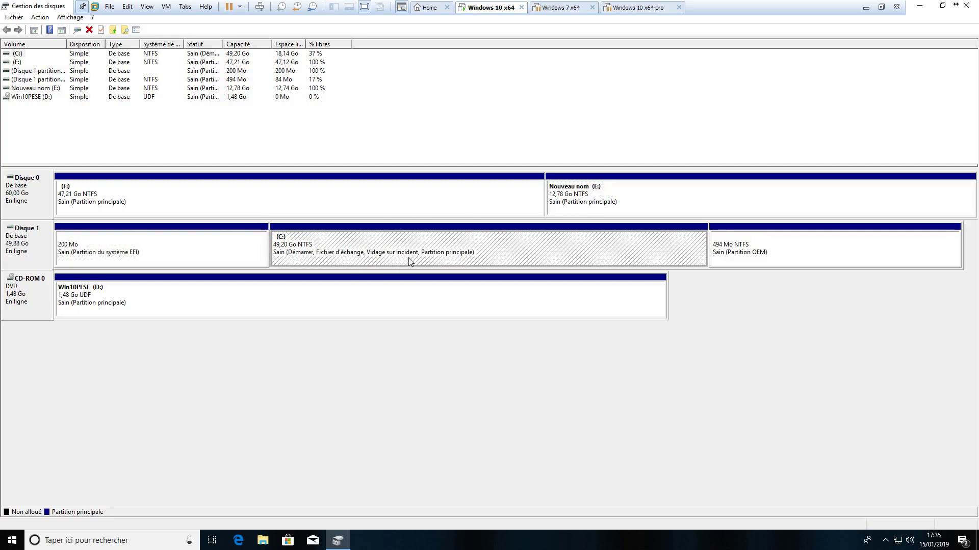